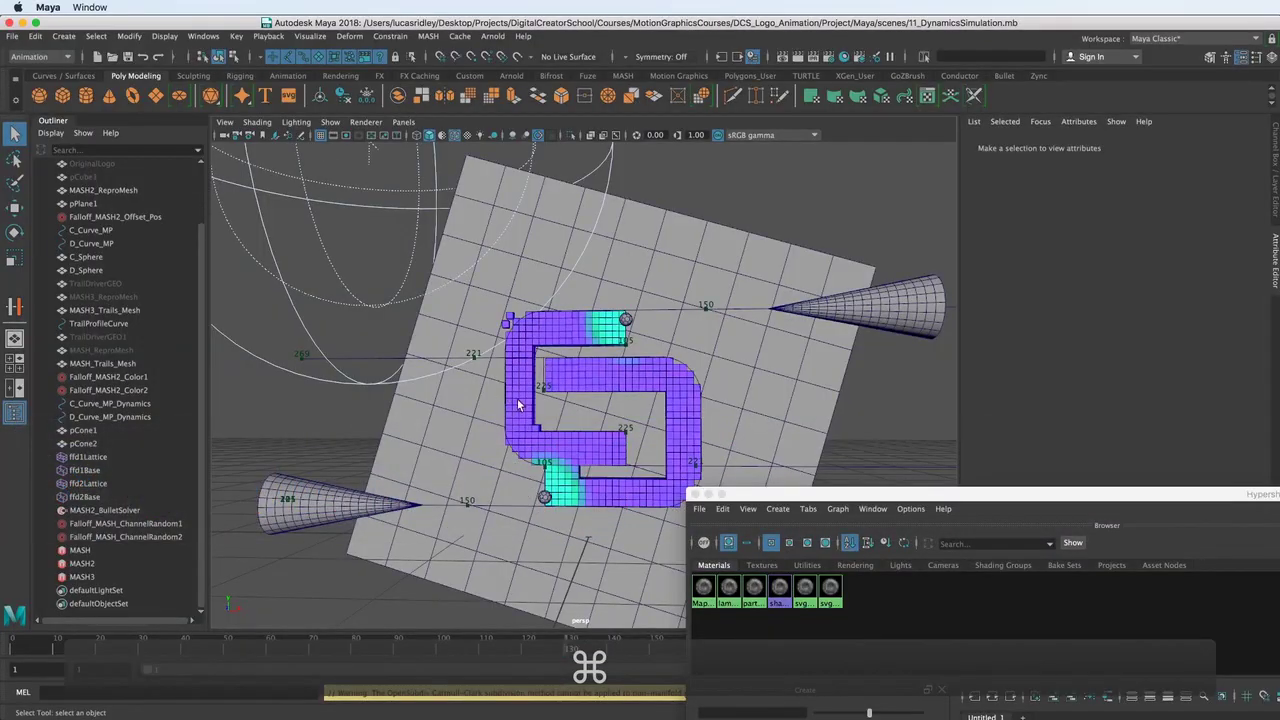
- Examine the purple and green cube logo mesh from several angles, with the Hypershade window moved out of the way
alt+drag(571, 392, 500, 397)
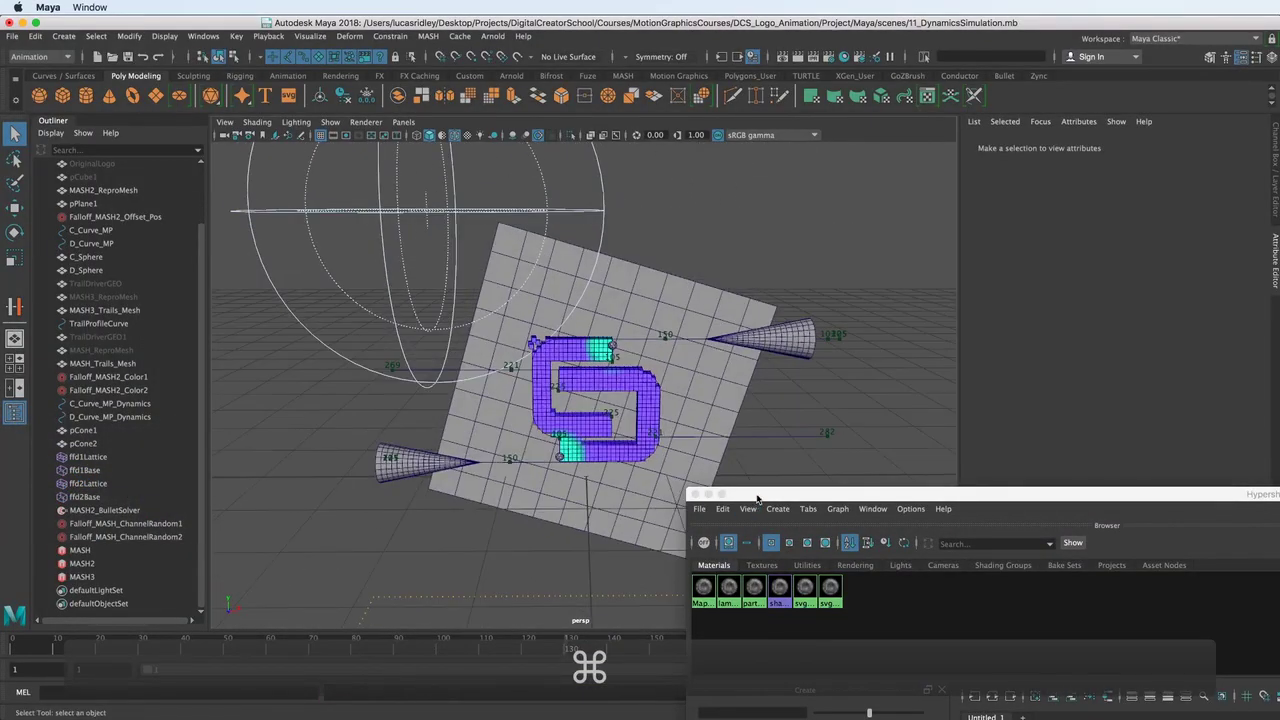
drag(730, 495, 1104, 440)
alt+middle_drag(742, 445, 726, 395)
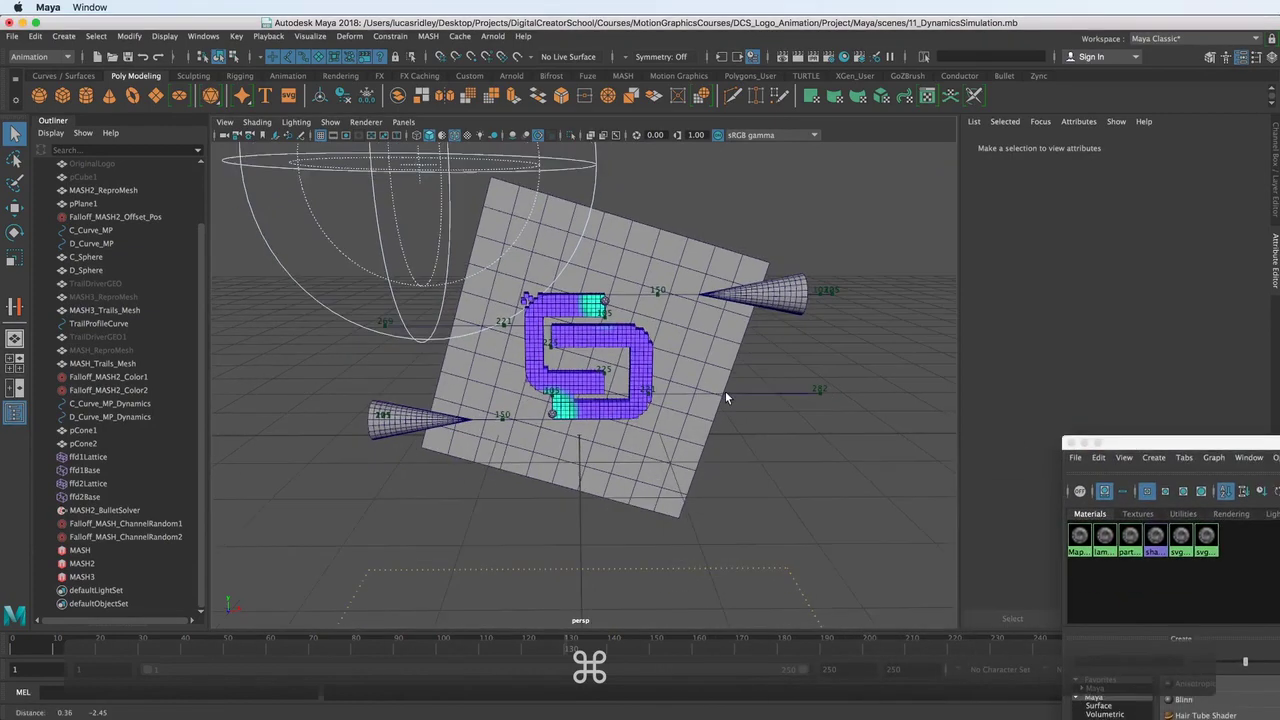
alt+right_drag(726, 395, 629, 466)
alt+middle_drag(629, 466, 614, 494)
alt+drag(614, 494, 608, 325)
alt+drag(595, 372, 561, 297)
alt+middle_drag(561, 297, 568, 345)
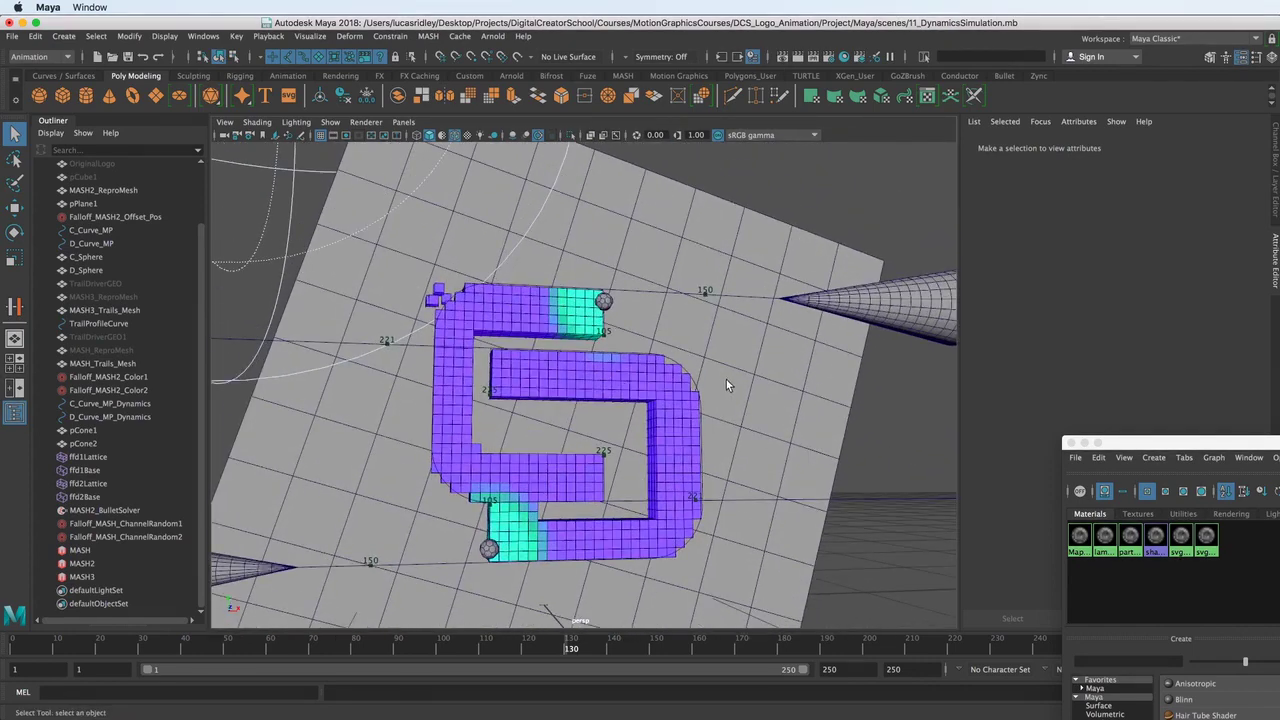
alt+right_drag(750, 376, 591, 371)
alt+drag(591, 371, 609, 376)
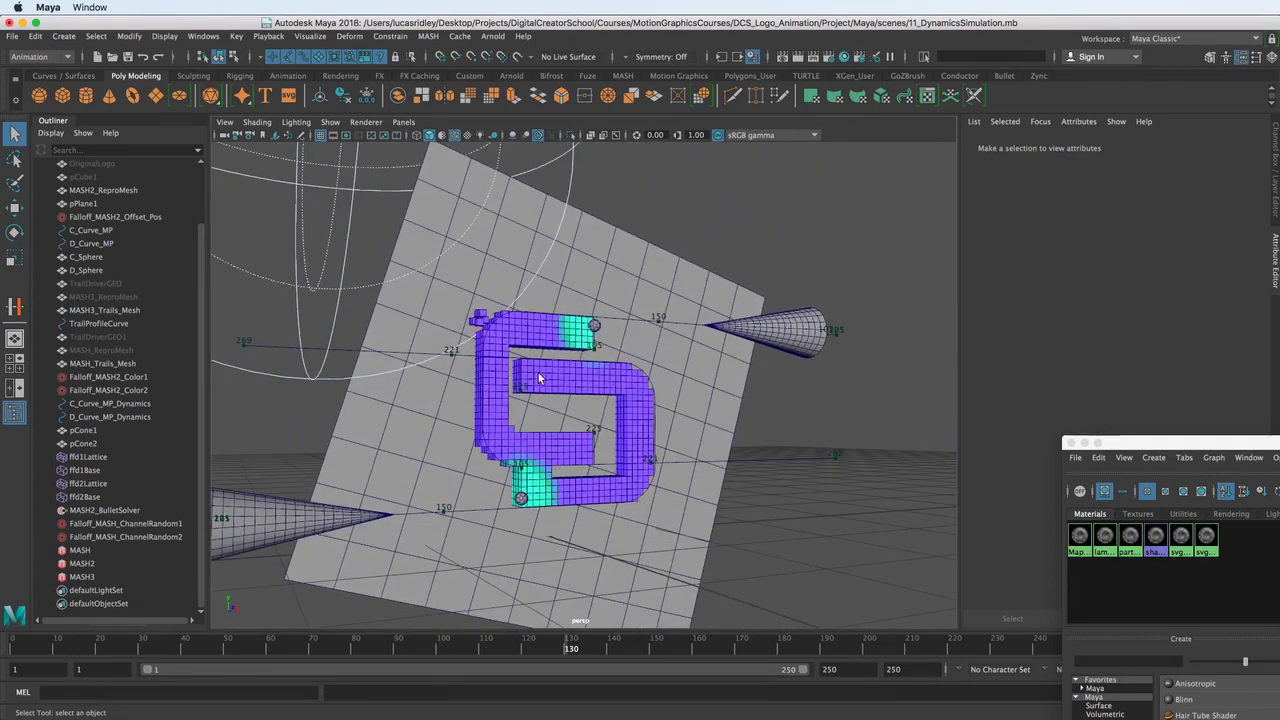
scroll(564, 382, up, 3)
alt+drag(529, 384, 502, 392)
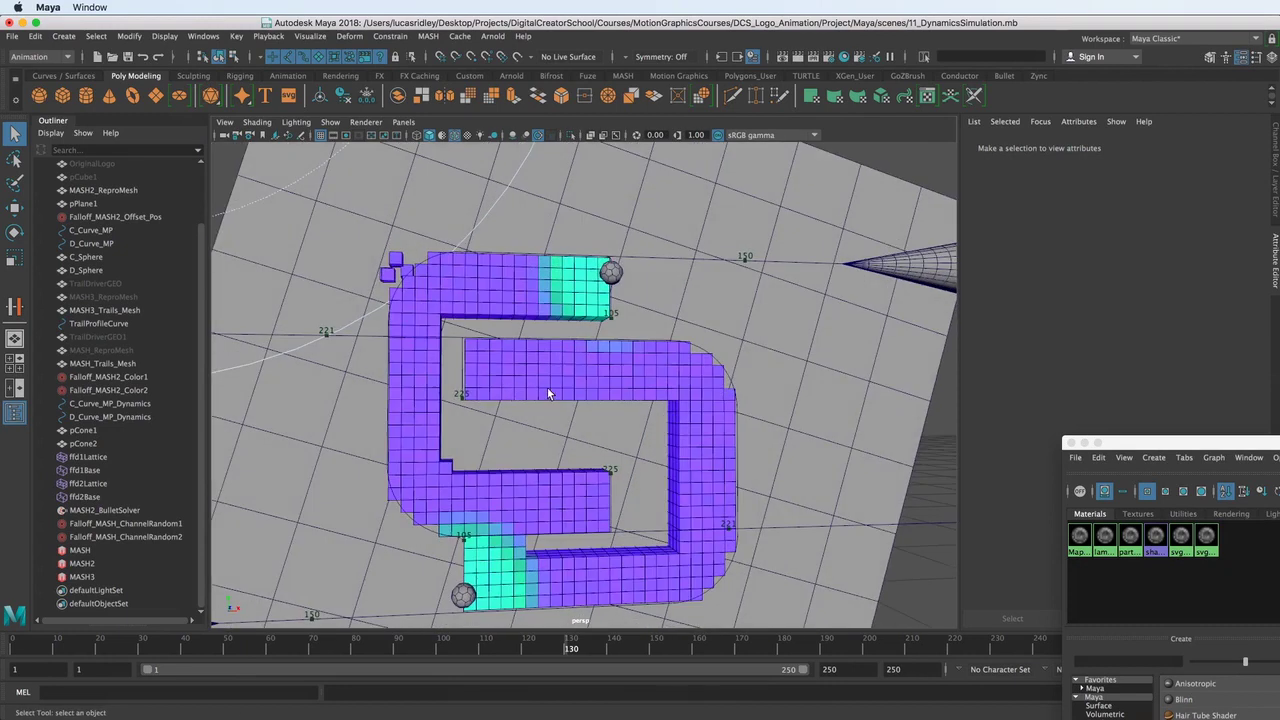
- Enable Export Vertex Colors in the Arnold export settings of the MASH2_ReproMesh shape
click(547, 390)
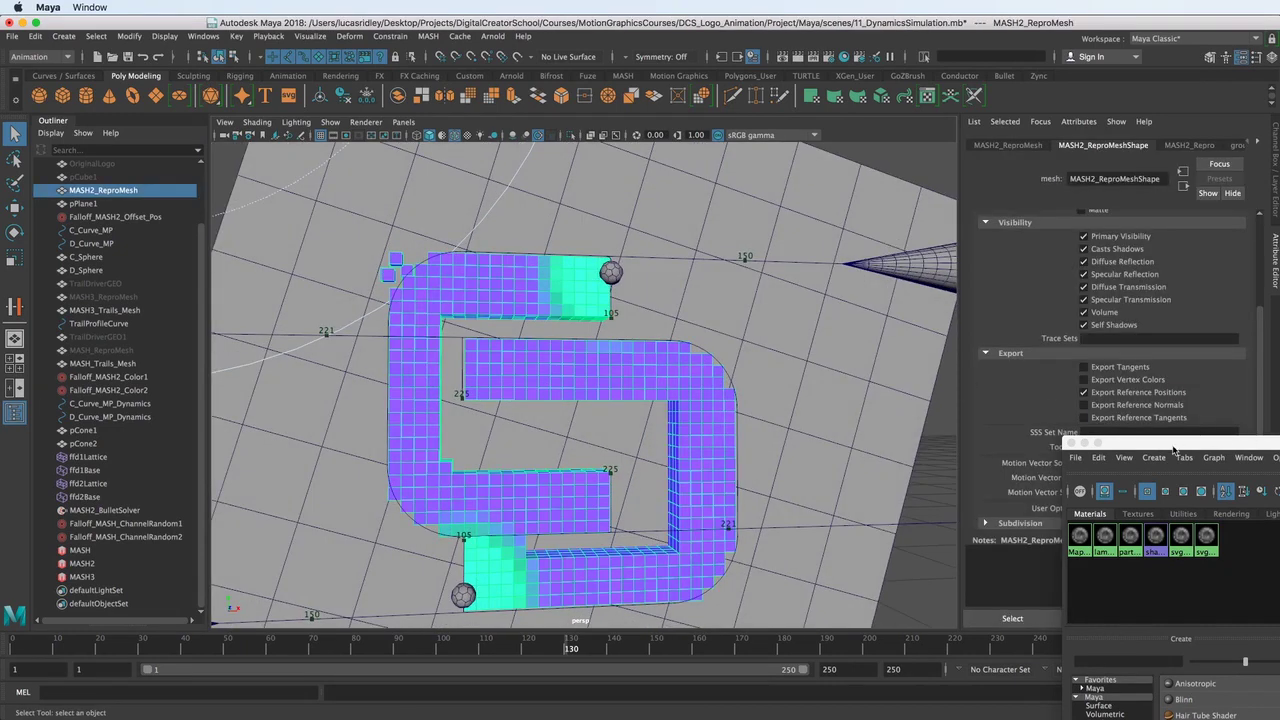
drag(1174, 448, 1204, 499)
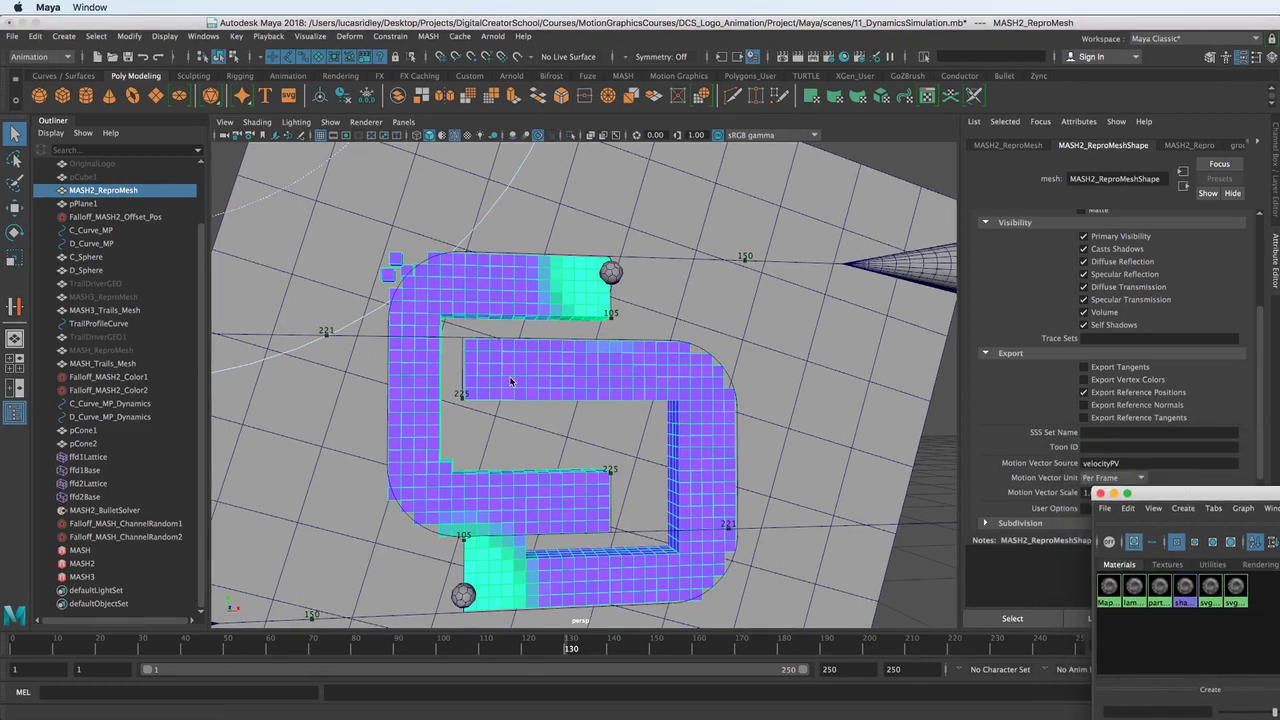
alt+drag(504, 380, 608, 389)
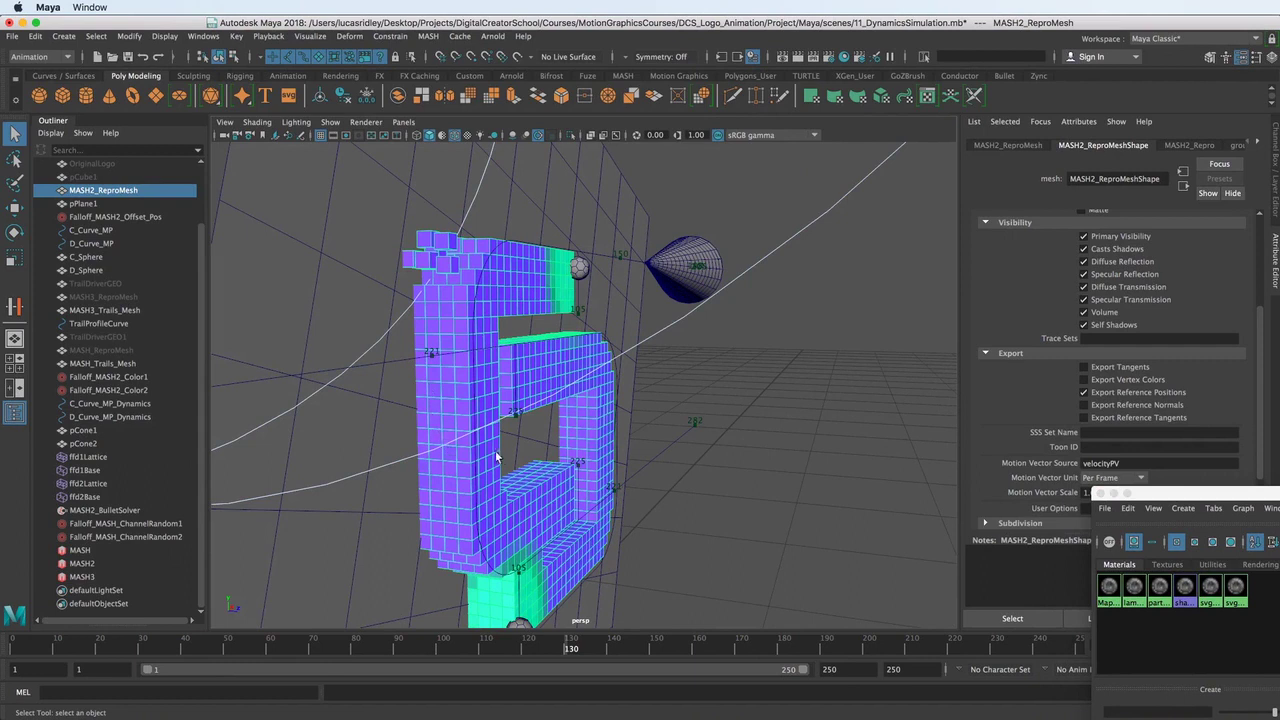
alt+drag(483, 415, 519, 313)
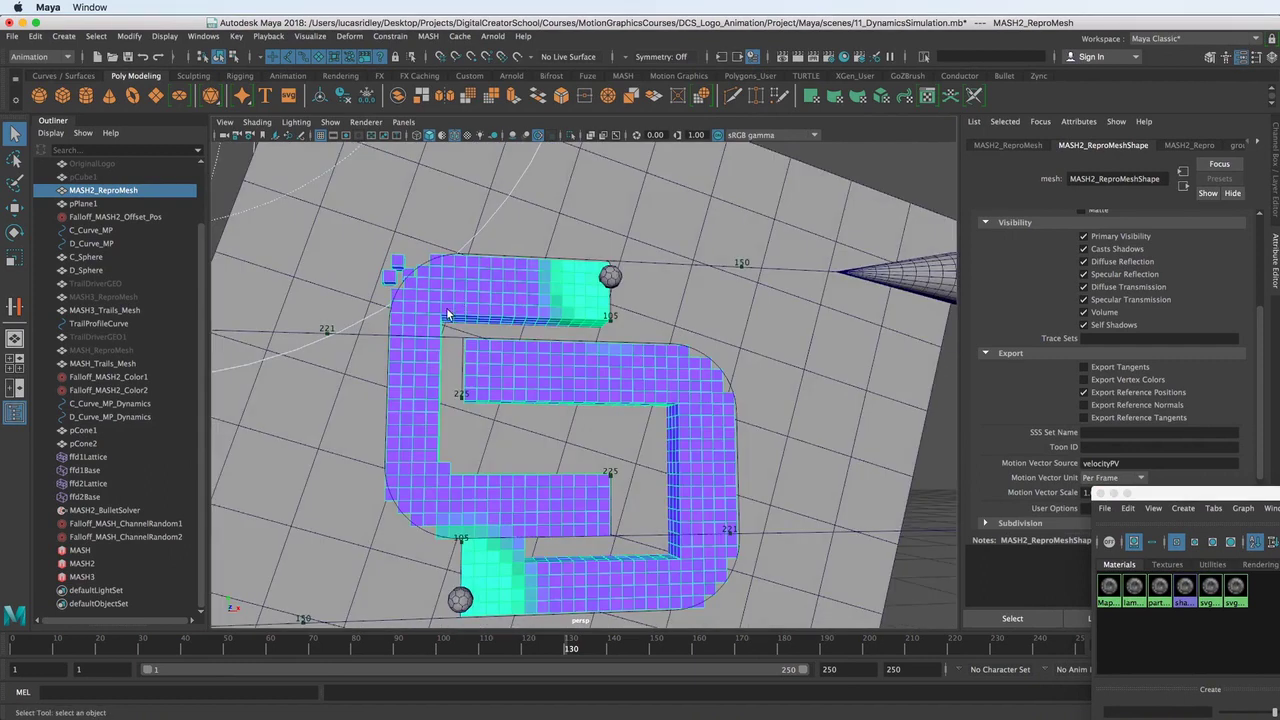
alt+drag(544, 358, 518, 371)
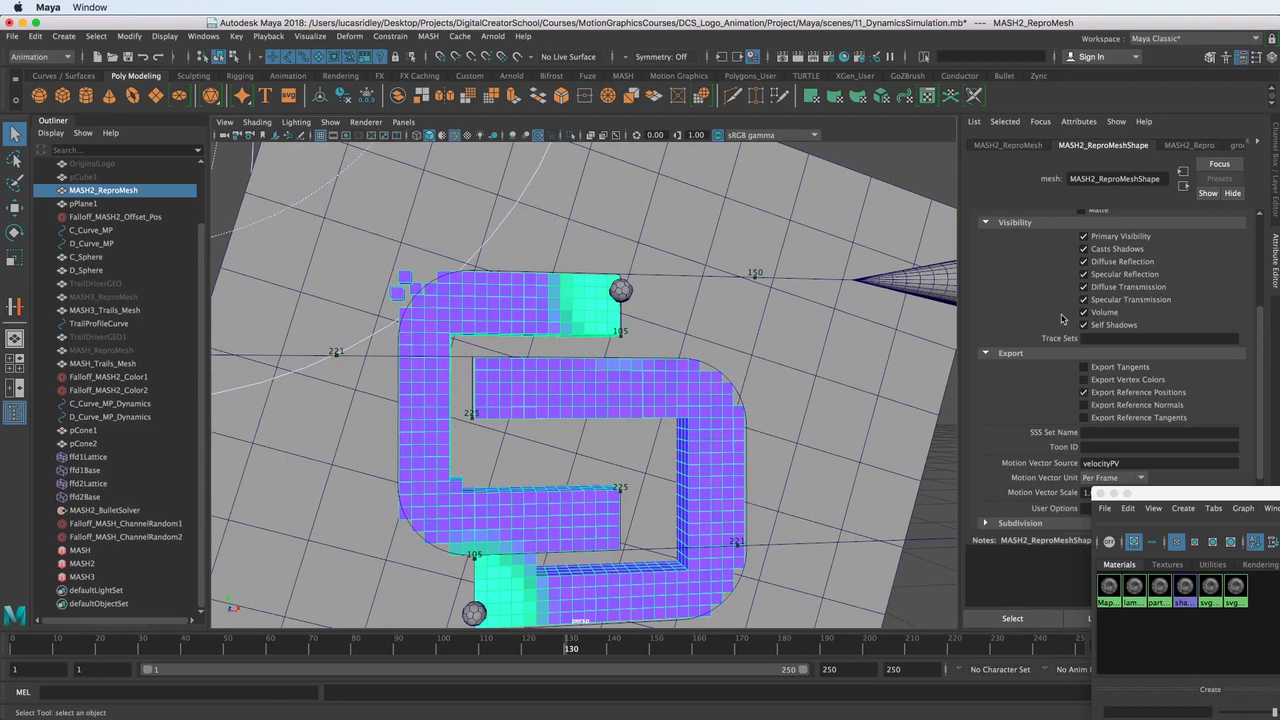
scroll(1063, 318, up, 5)
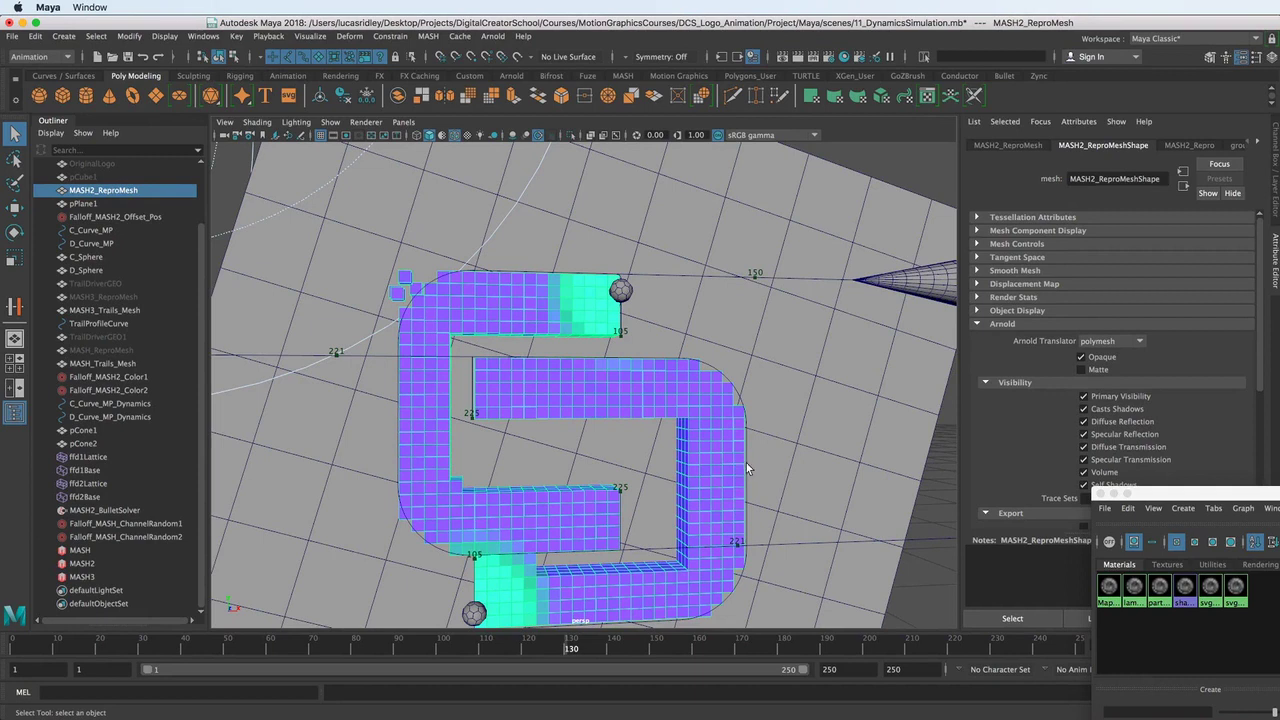
click(1030, 322)
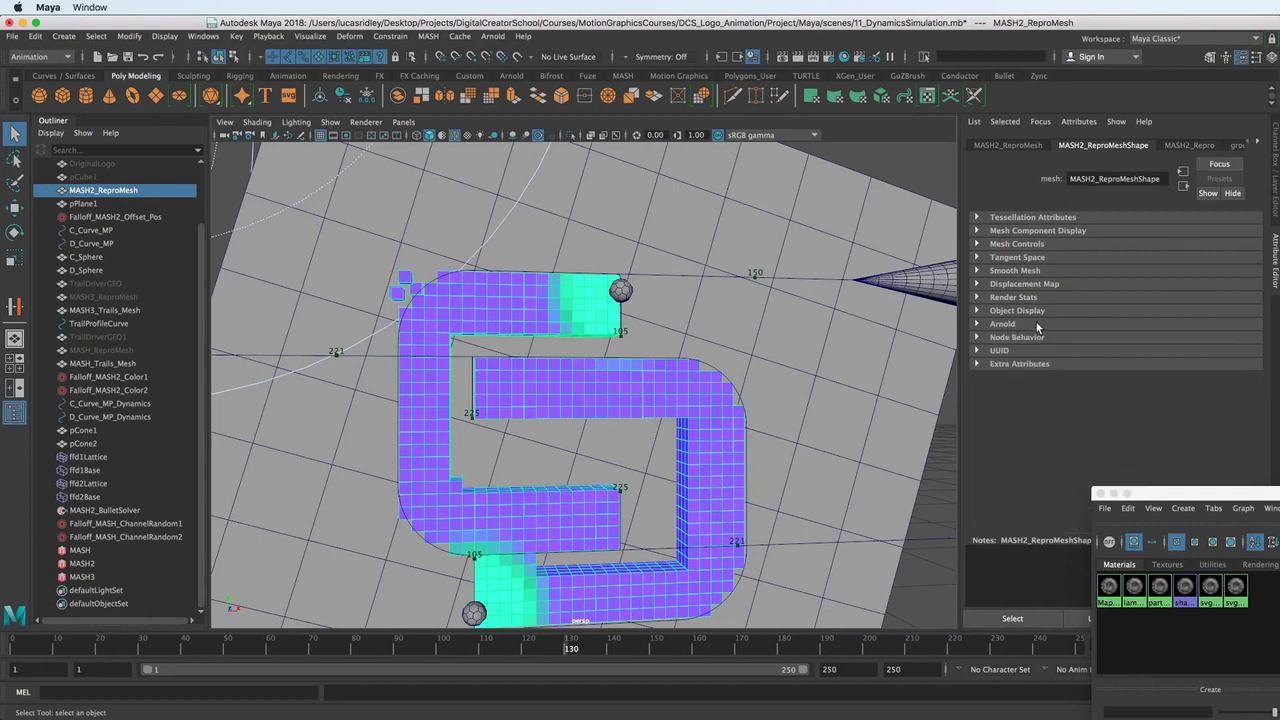
click(1018, 324)
scroll(1016, 322, down, 6)
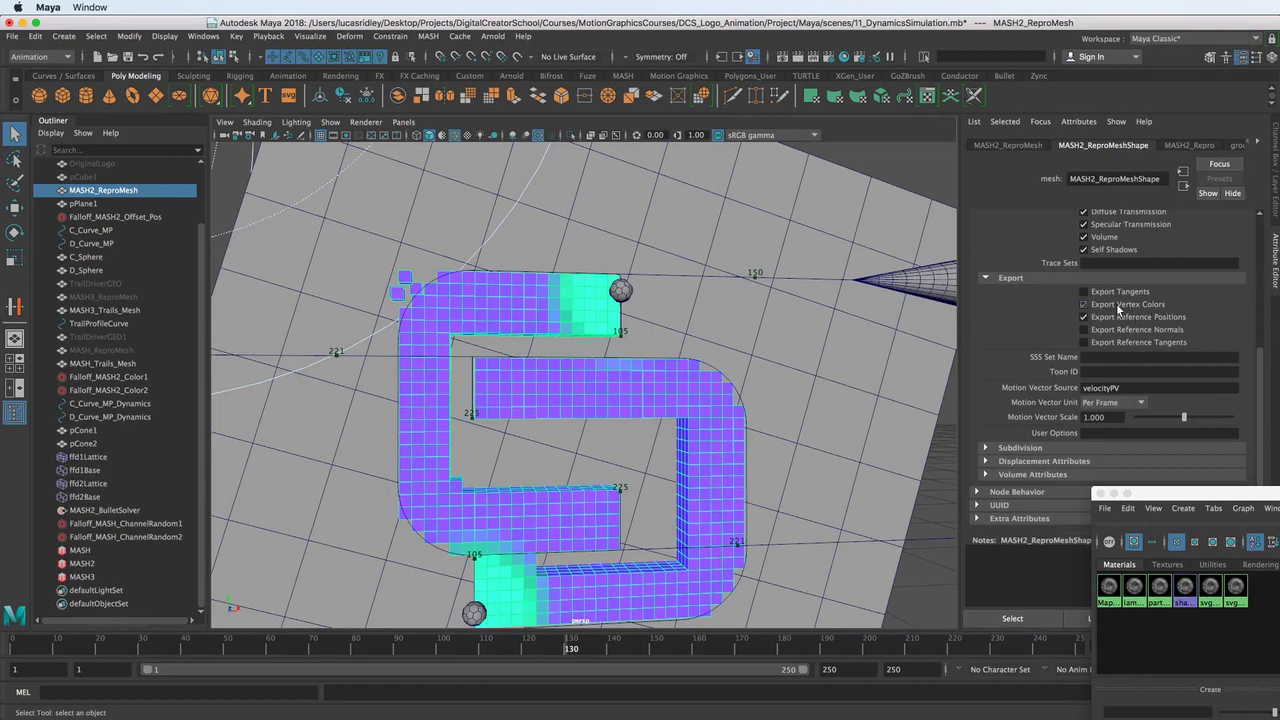
- Start assigning a new material to the MASH2_ReproMesh logo and list the Arnold shaders
alt+middle_drag(673, 420, 690, 448)
alt+right_drag(690, 448, 599, 414)
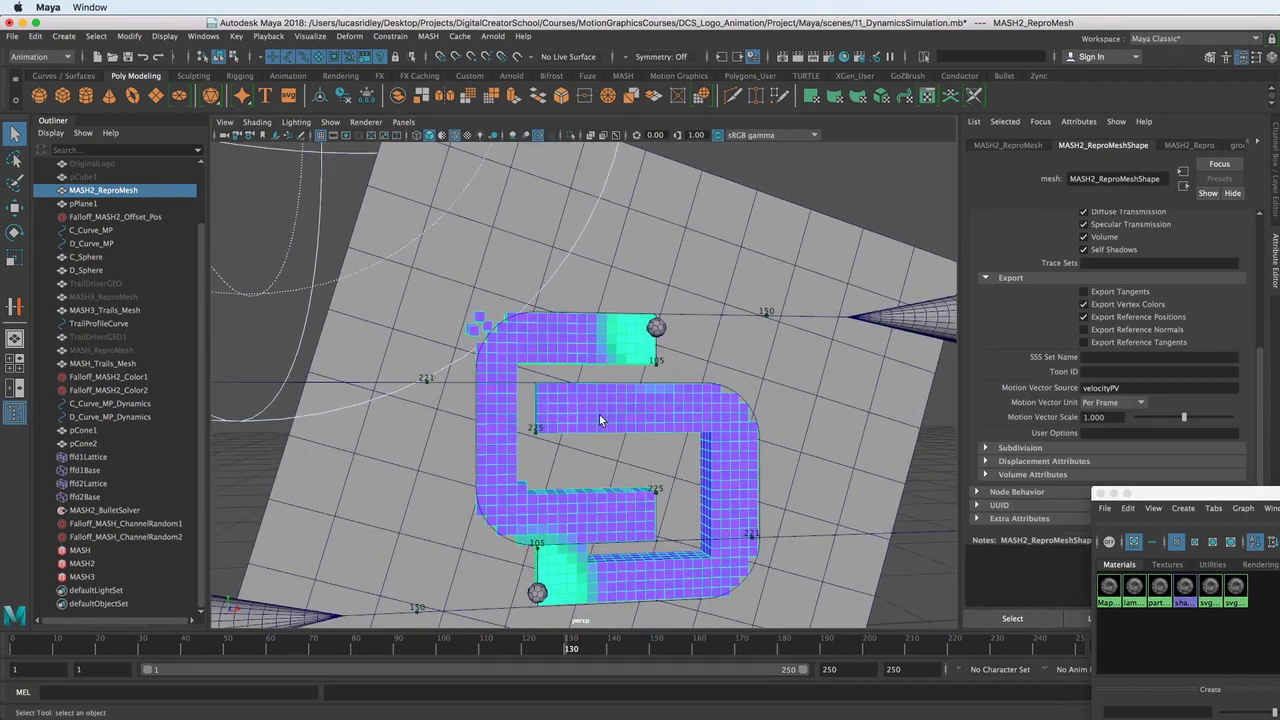
right_click(597, 408)
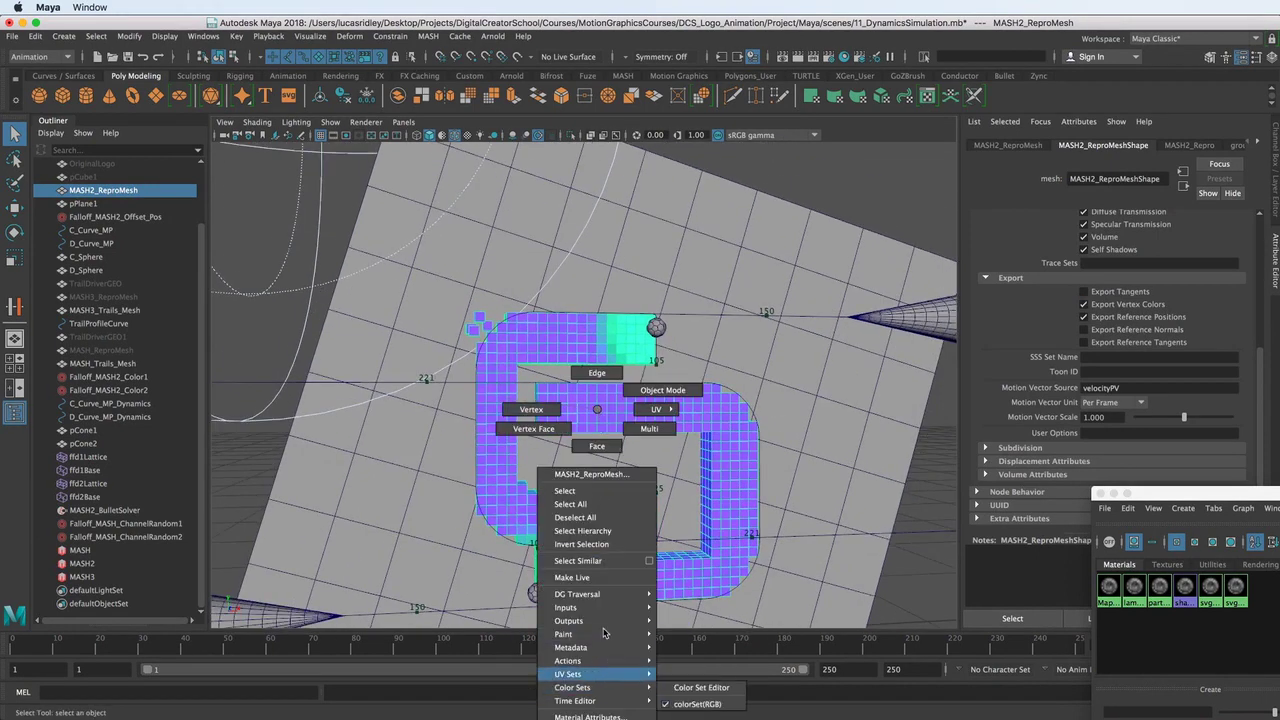
alt+drag(600, 412, 592, 318)
right_click(585, 204)
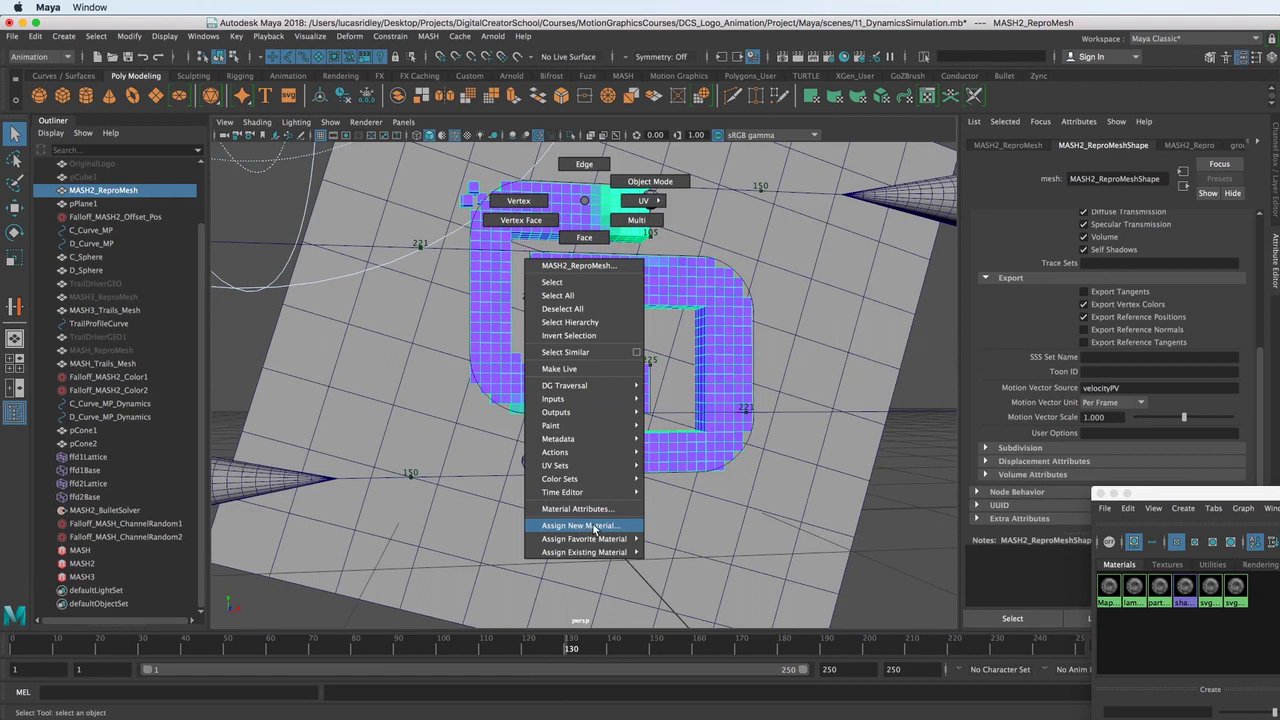
click(594, 526)
click(600, 310)
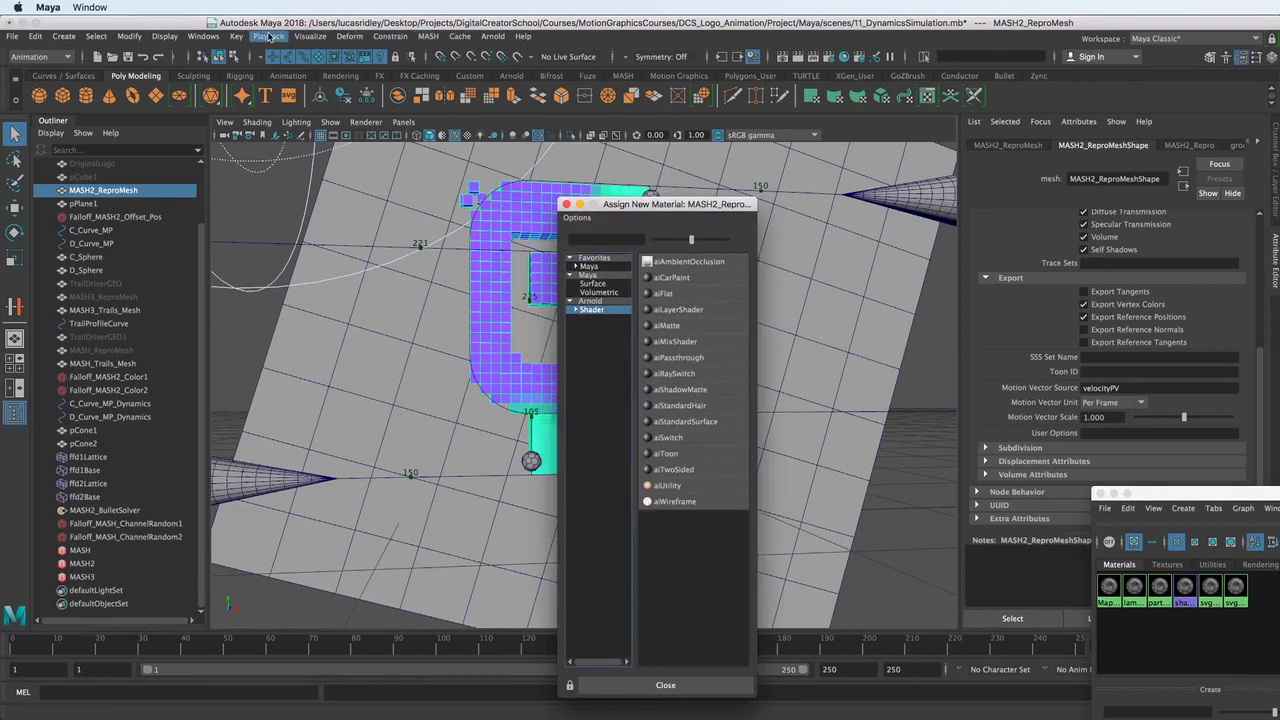
- Check the load status of the Arnold plug-in, mtoa.bundle, in the Plug-in Manager, and close the manager
click(203, 36)
mouse_move(267, 166)
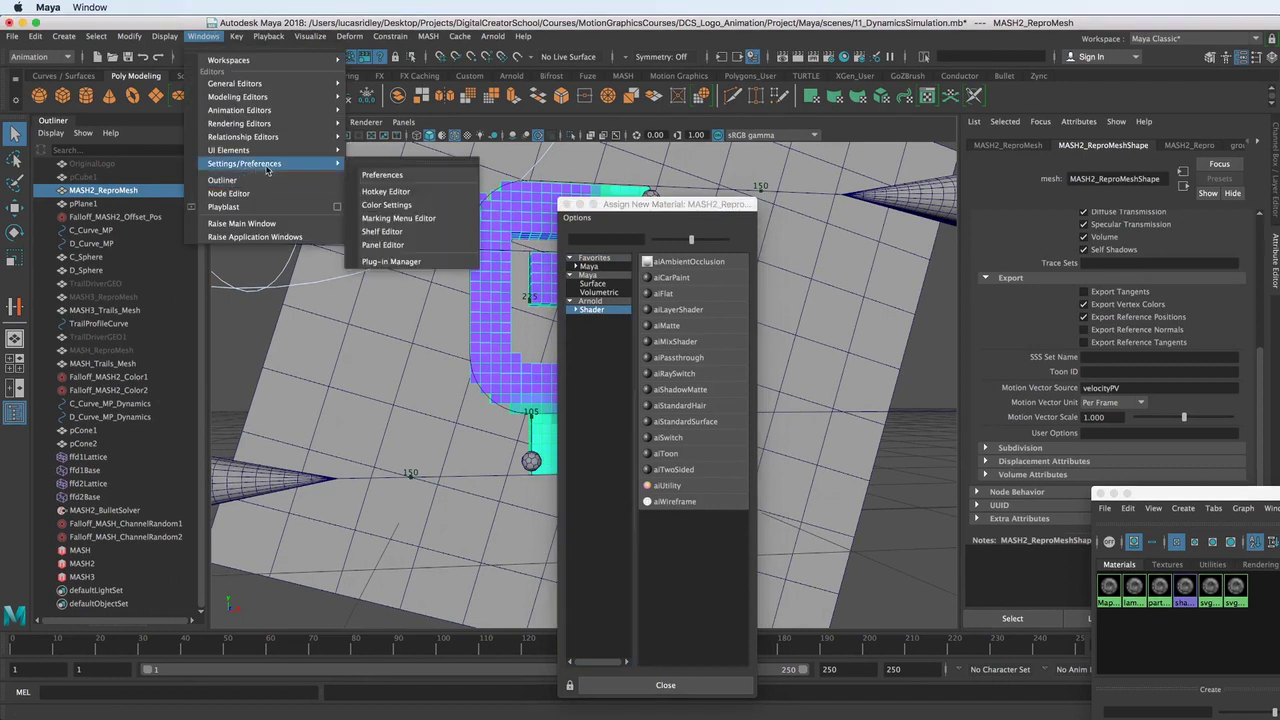
click(391, 261)
scroll(676, 400, down, 20)
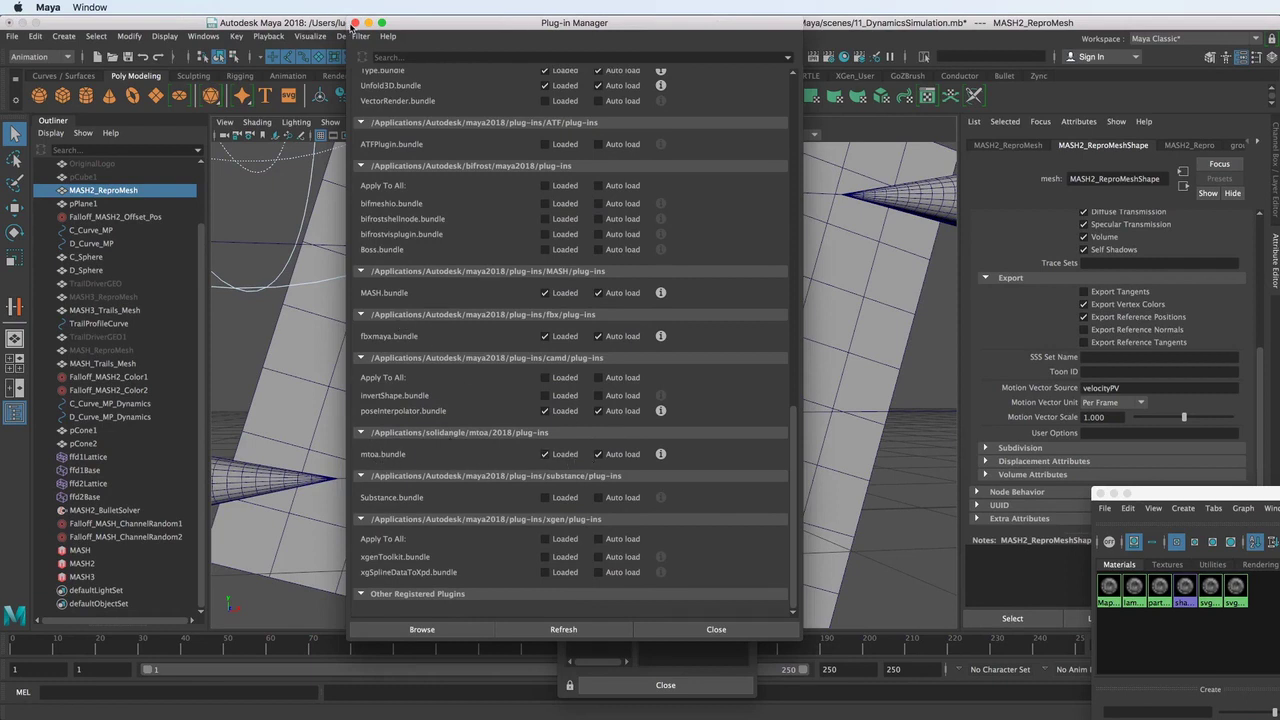
click(354, 22)
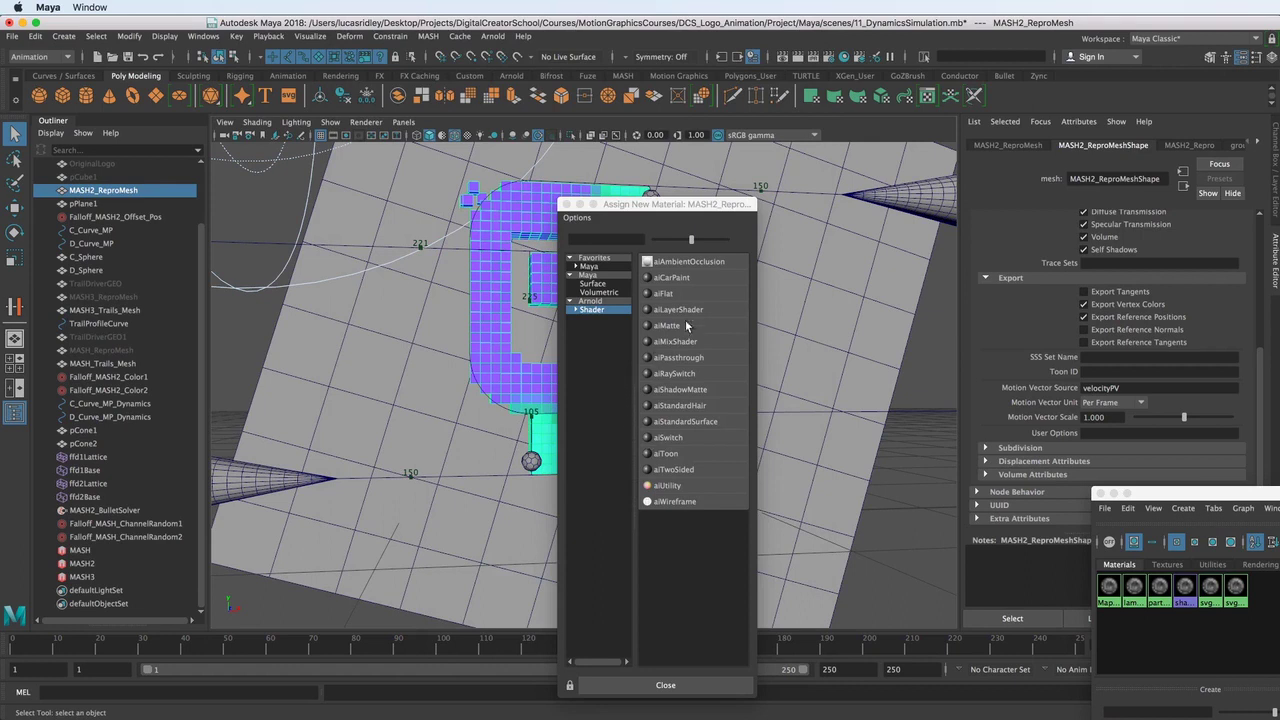
- Assign an aiStandardSurface material to the logo mesh
click(693, 425)
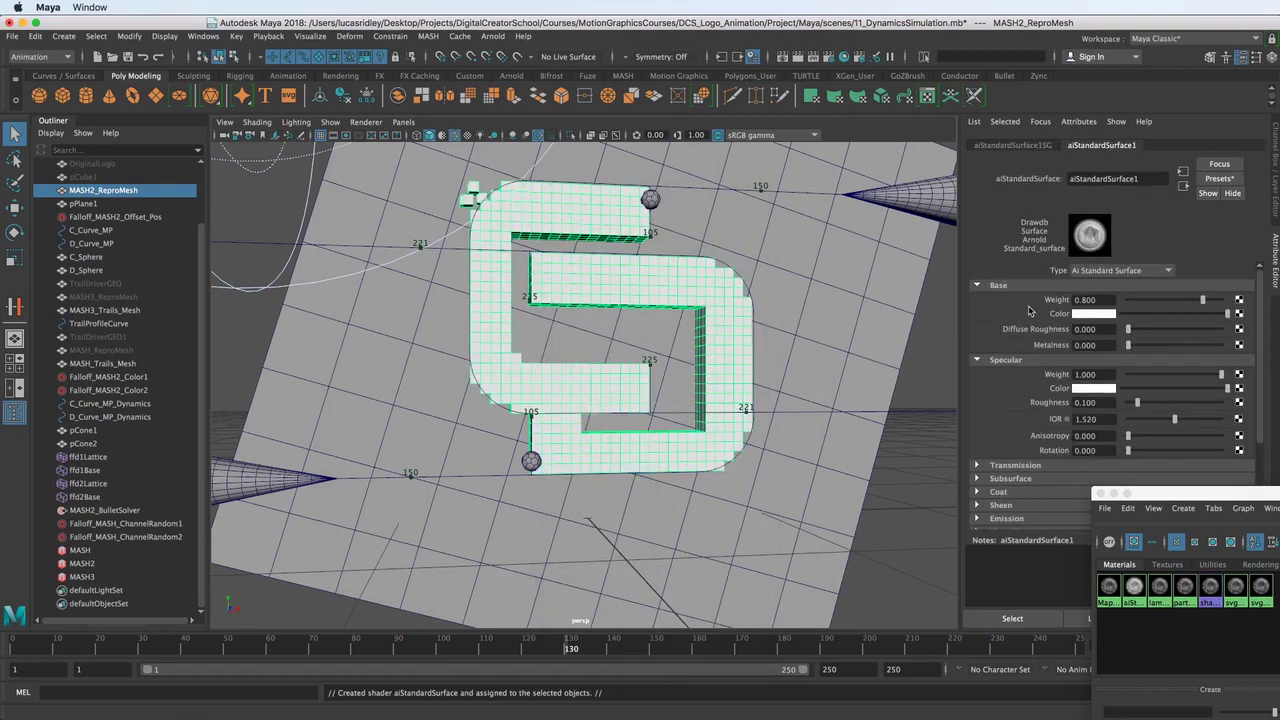
alt+middle_drag(629, 276, 620, 301)
alt+drag(620, 301, 589, 311)
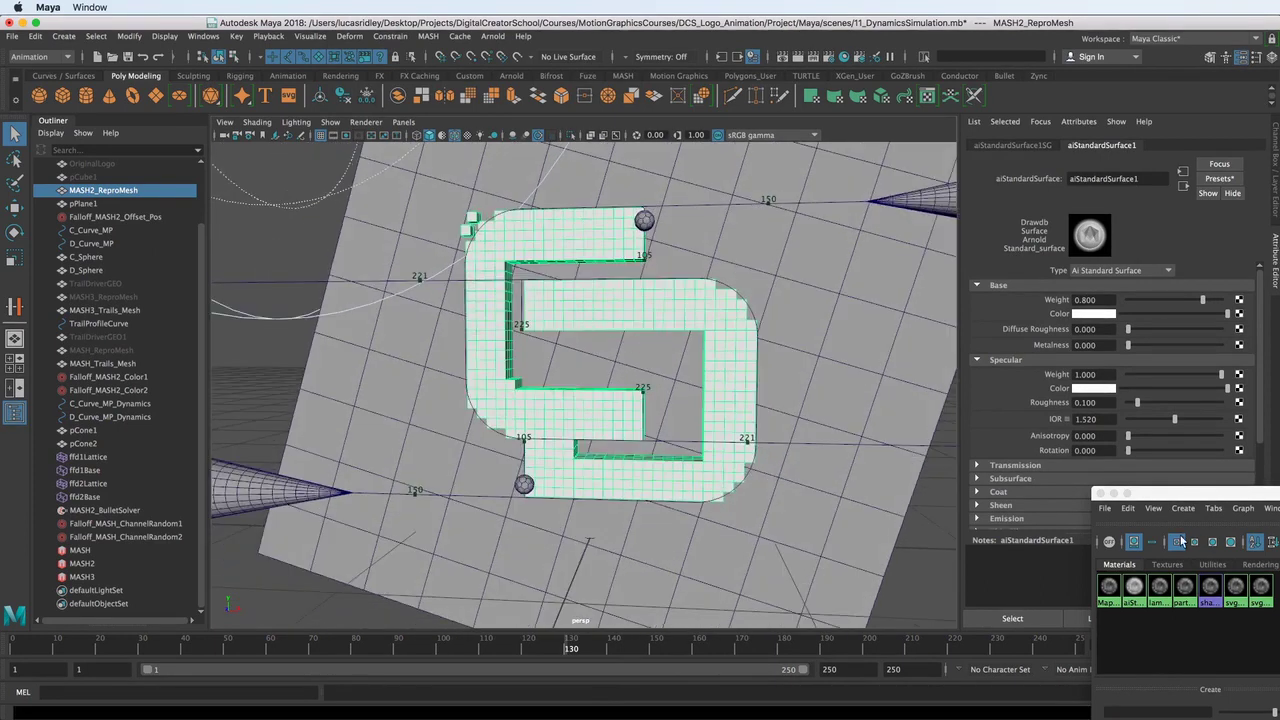
- Bring the whole Hypershade window into view and graph the aiStandardSurface1 shading network
drag(1270, 493, 336, 140)
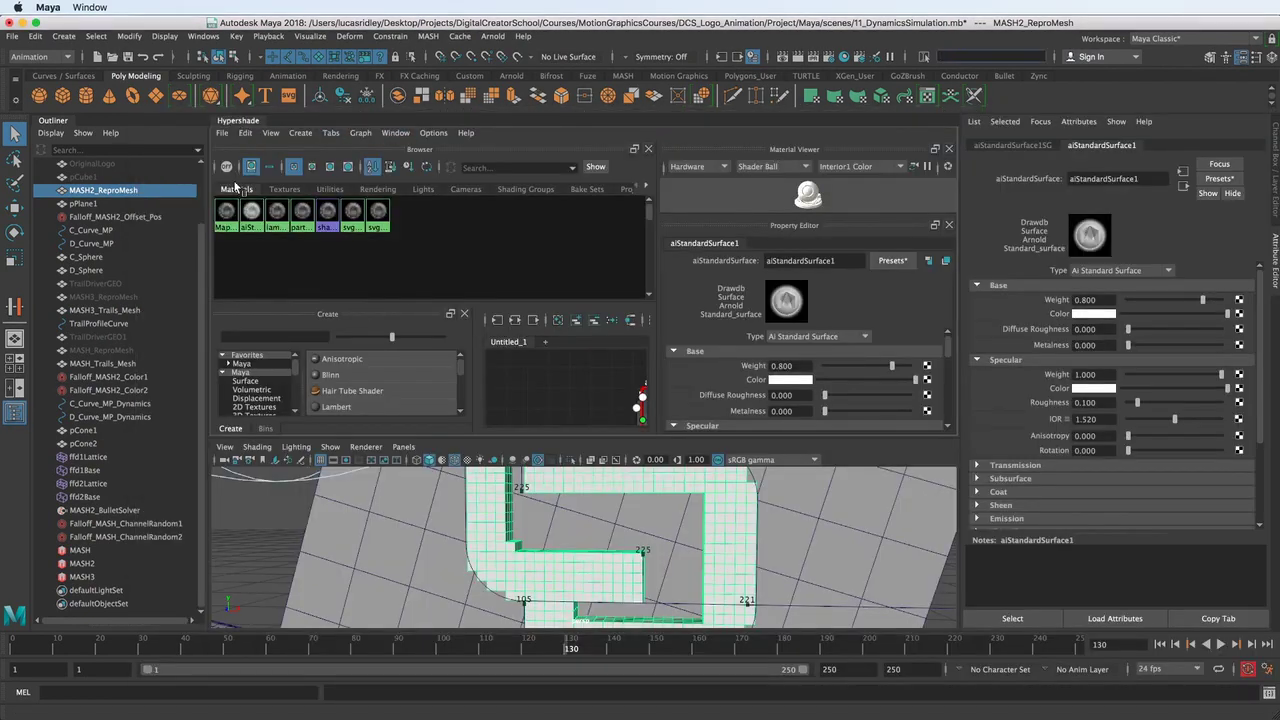
drag(237, 120, 241, 228)
drag(468, 233, 449, 150)
drag(560, 150, 654, 26)
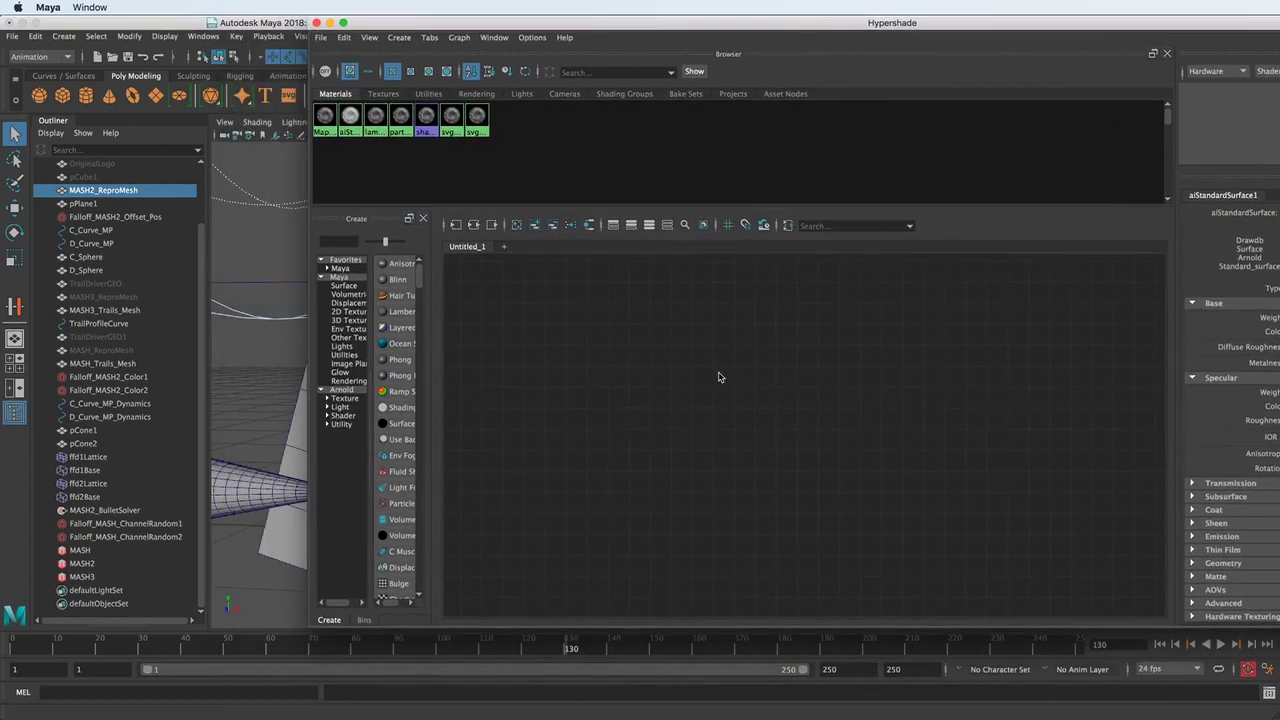
drag(1129, 30, 884, 3)
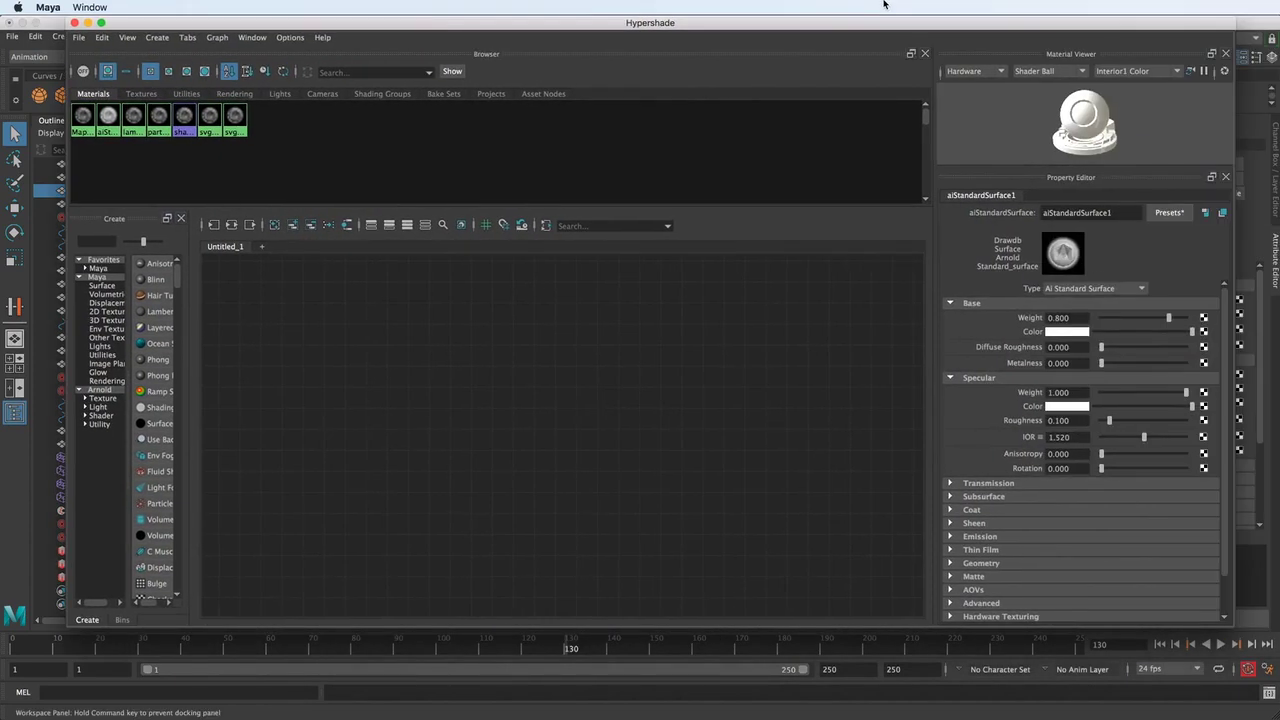
click(349, 226)
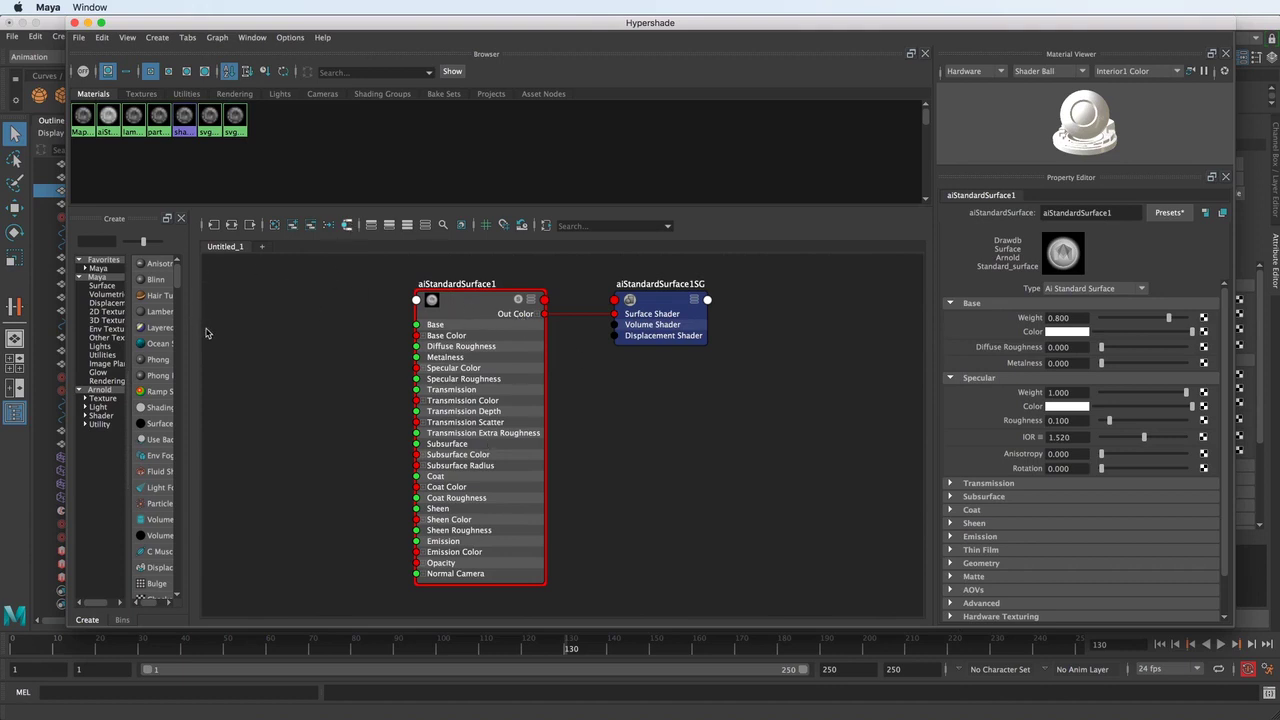
- Search the node list for "user", add an aiUserDataColor node, and connect its Out Color to the aiStandardSurface1 Base Color
click(96, 242)
text(user)
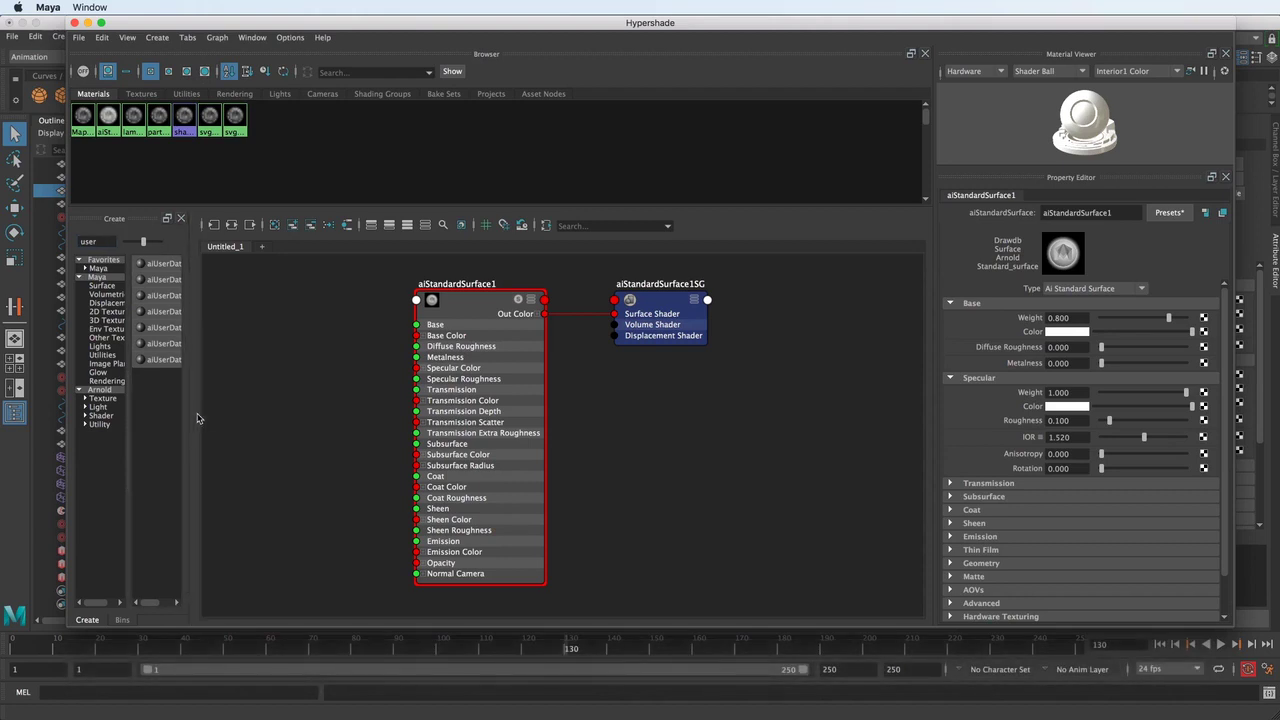
drag(191, 425, 294, 436)
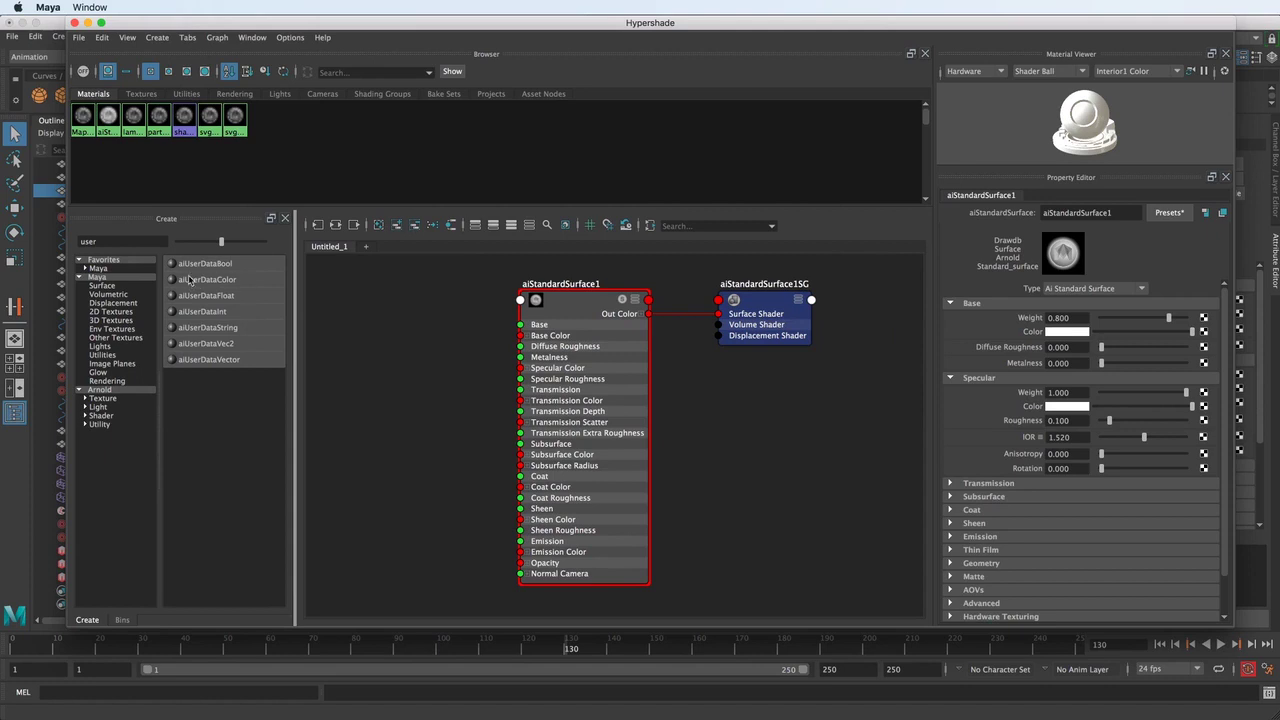
drag(190, 281, 357, 418)
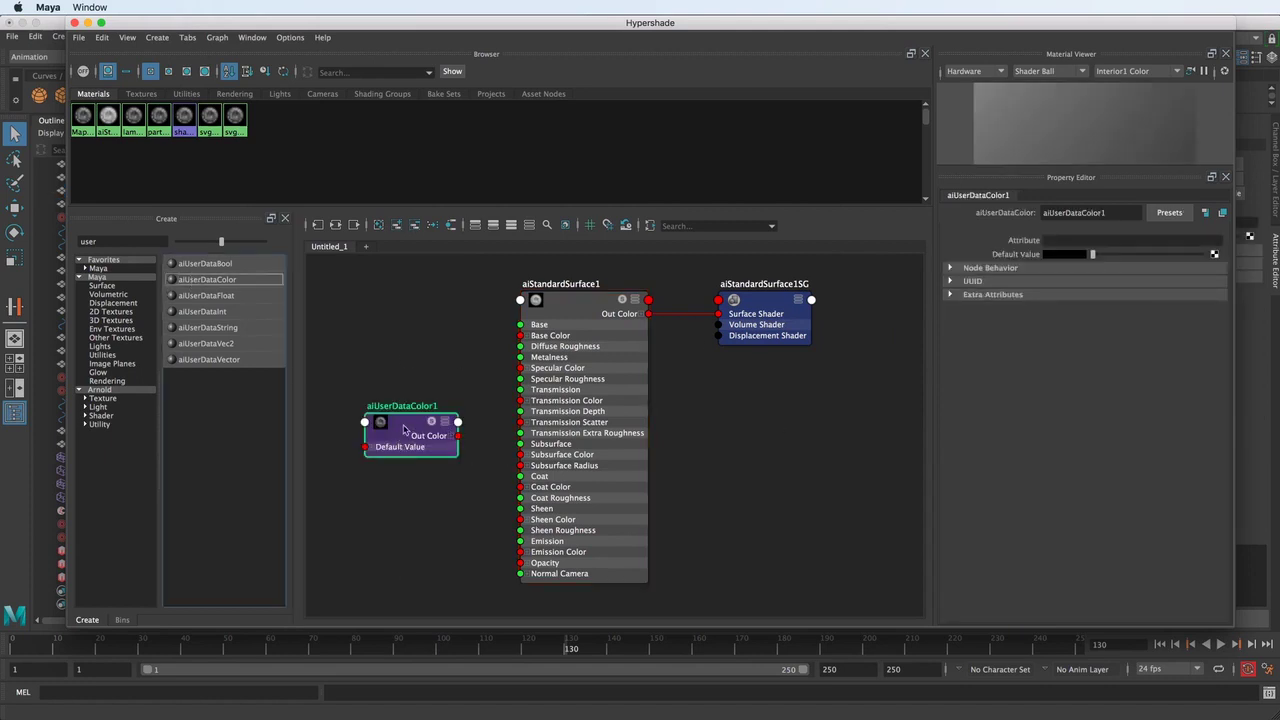
drag(441, 452, 520, 335)
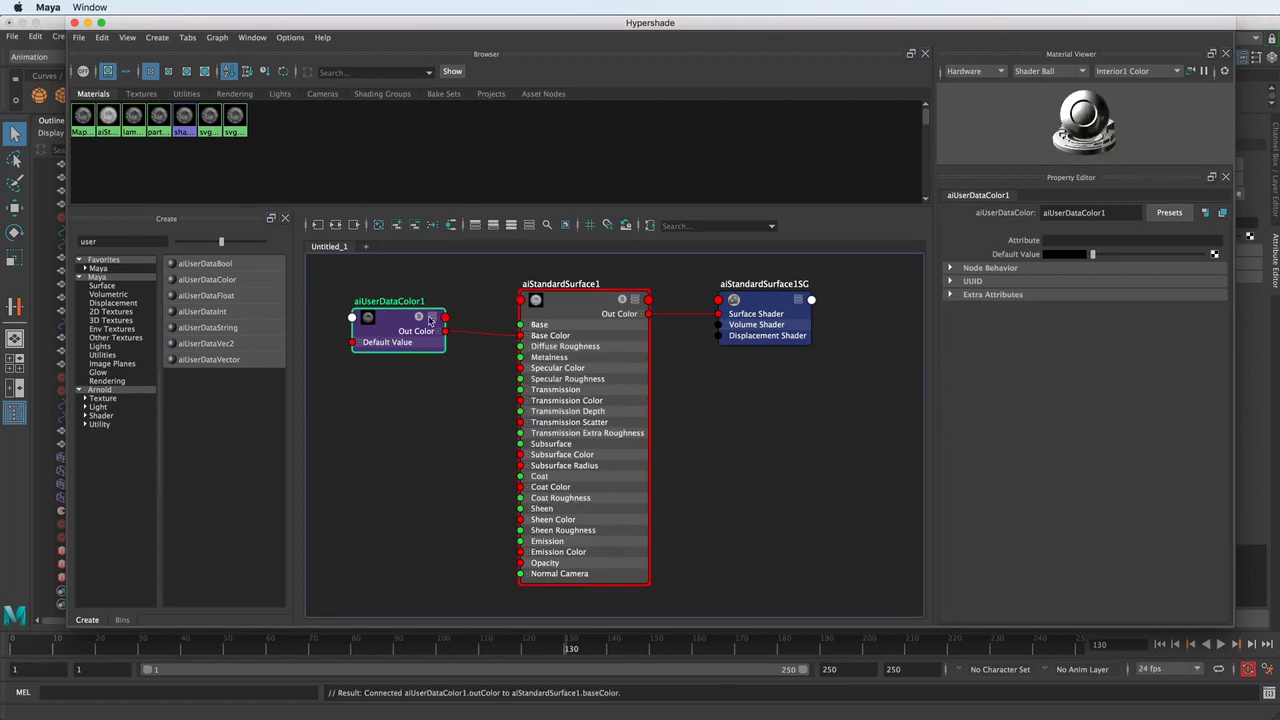
- Set the Attribute of the aiUserDataColor1 node to colorSet
click(1090, 242)
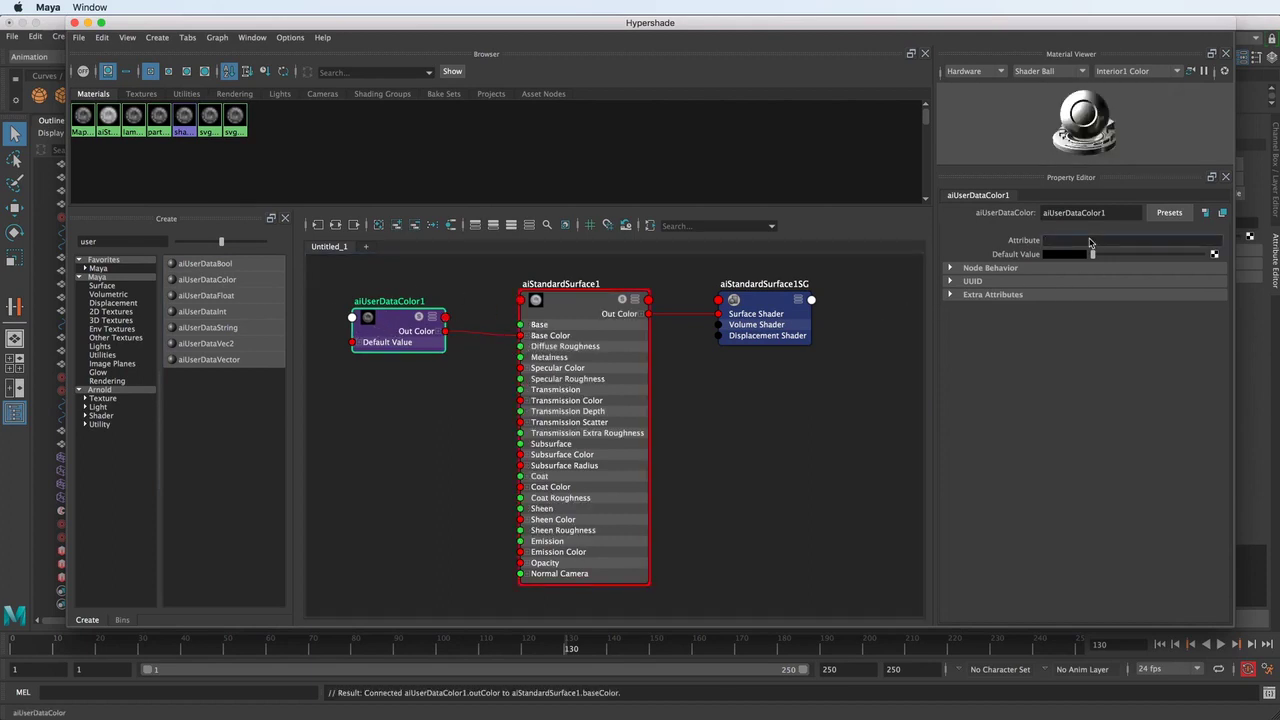
text(colorS)
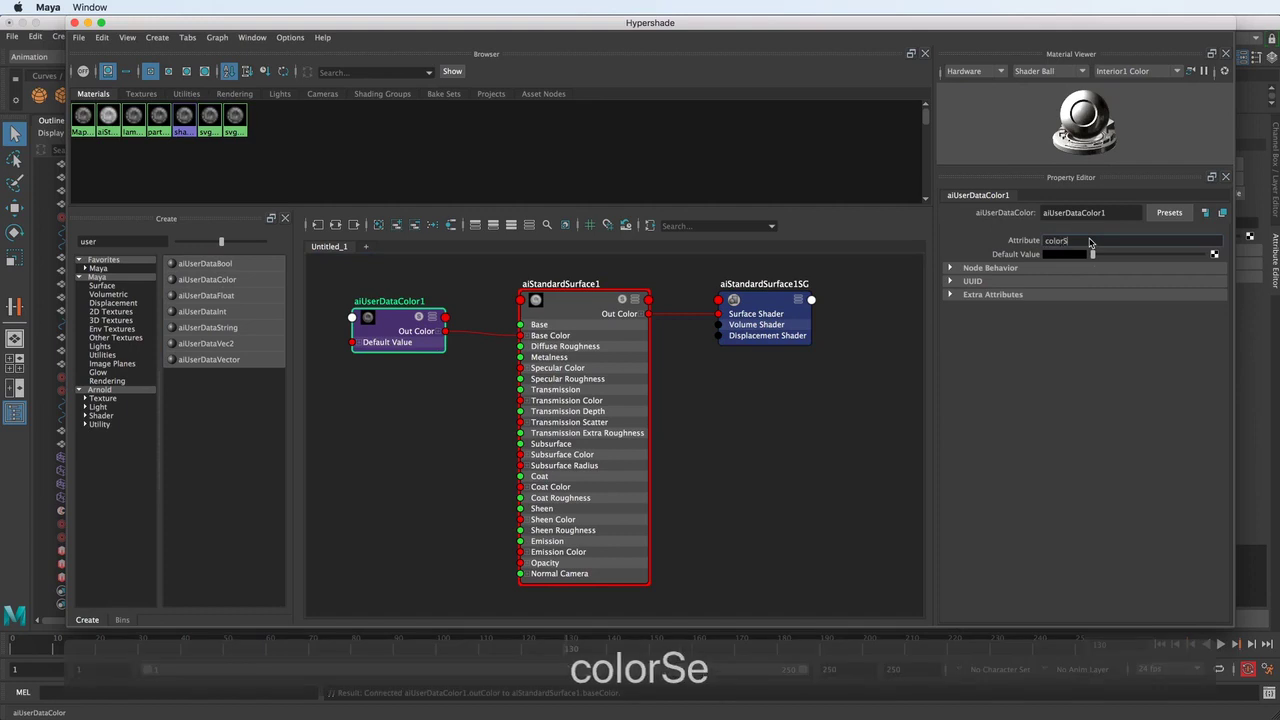
text(et)
key(Return)
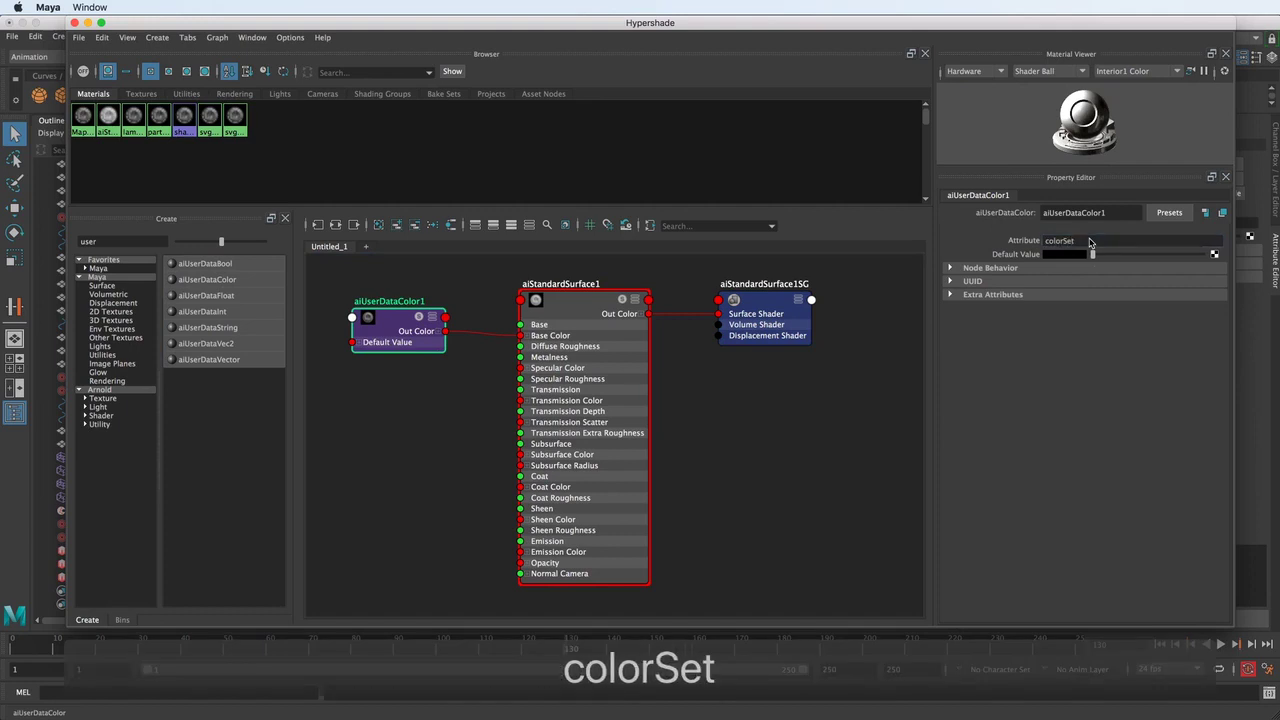
- Close the Hypershade window and return to the logo in the perspective view
drag(311, 27, 700, 386)
alt+drag(466, 226, 510, 315)
double_click(644, 375)
drag(287, 140, 268, 107)
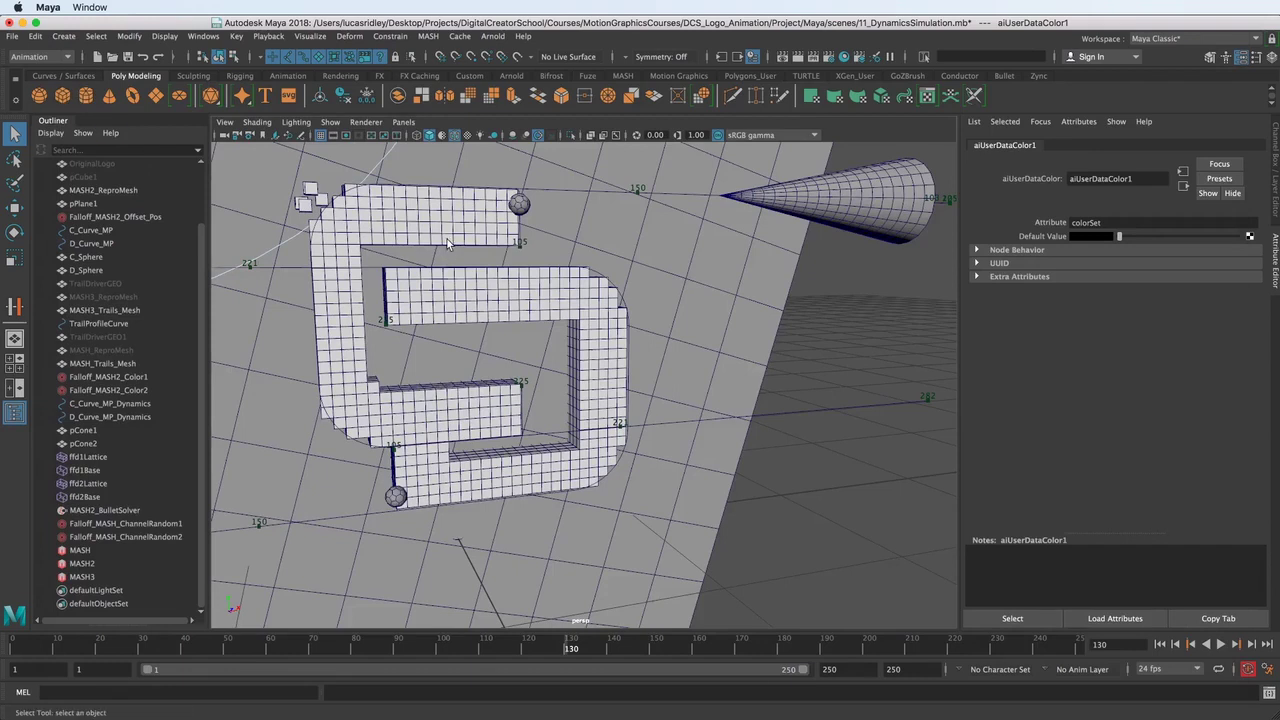
alt+drag(450, 248, 497, 280)
click(493, 36)
mouse_move(553, 105)
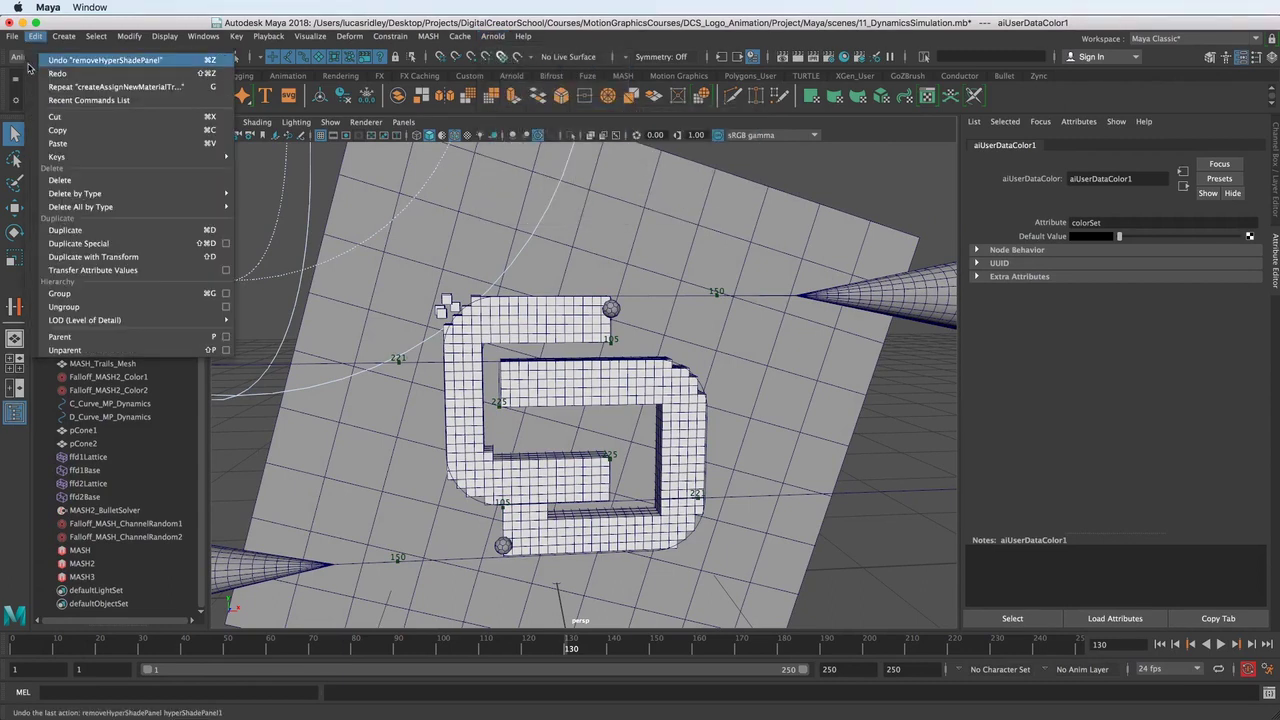
- Add an Arnold skydome light to the scene
mouse_move(165, 36)
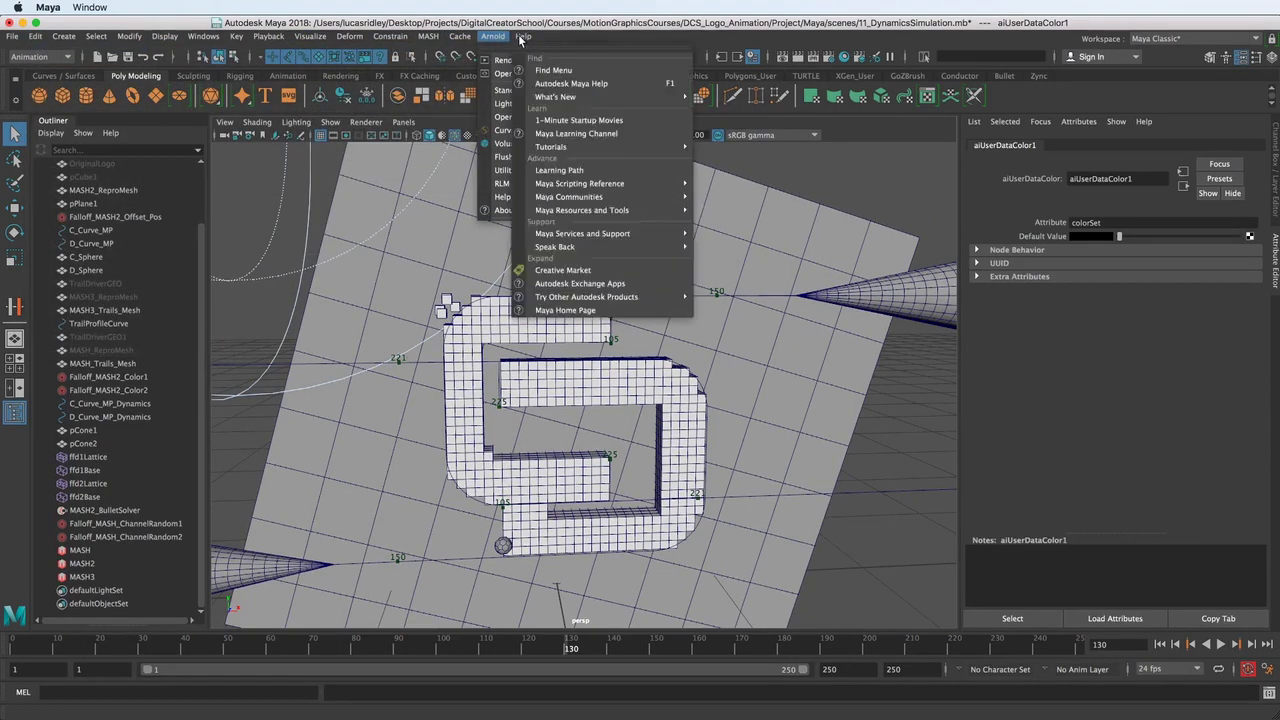
mouse_move(490, 40)
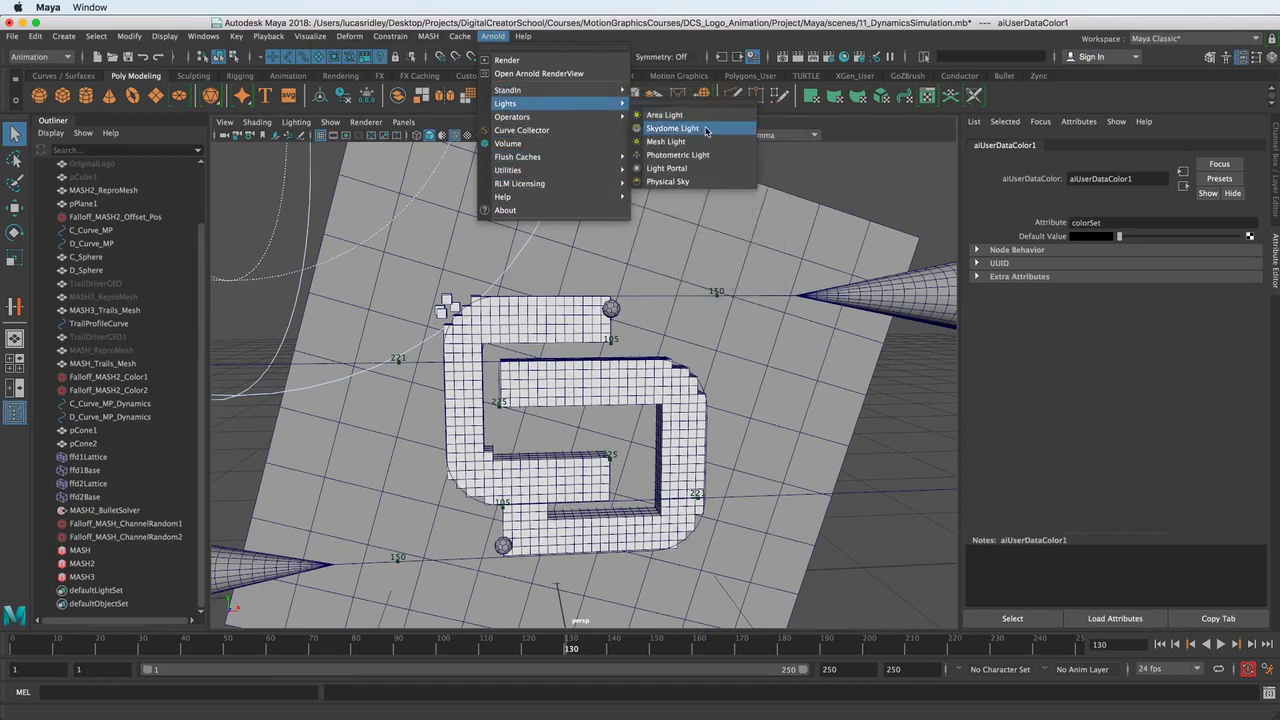
click(703, 129)
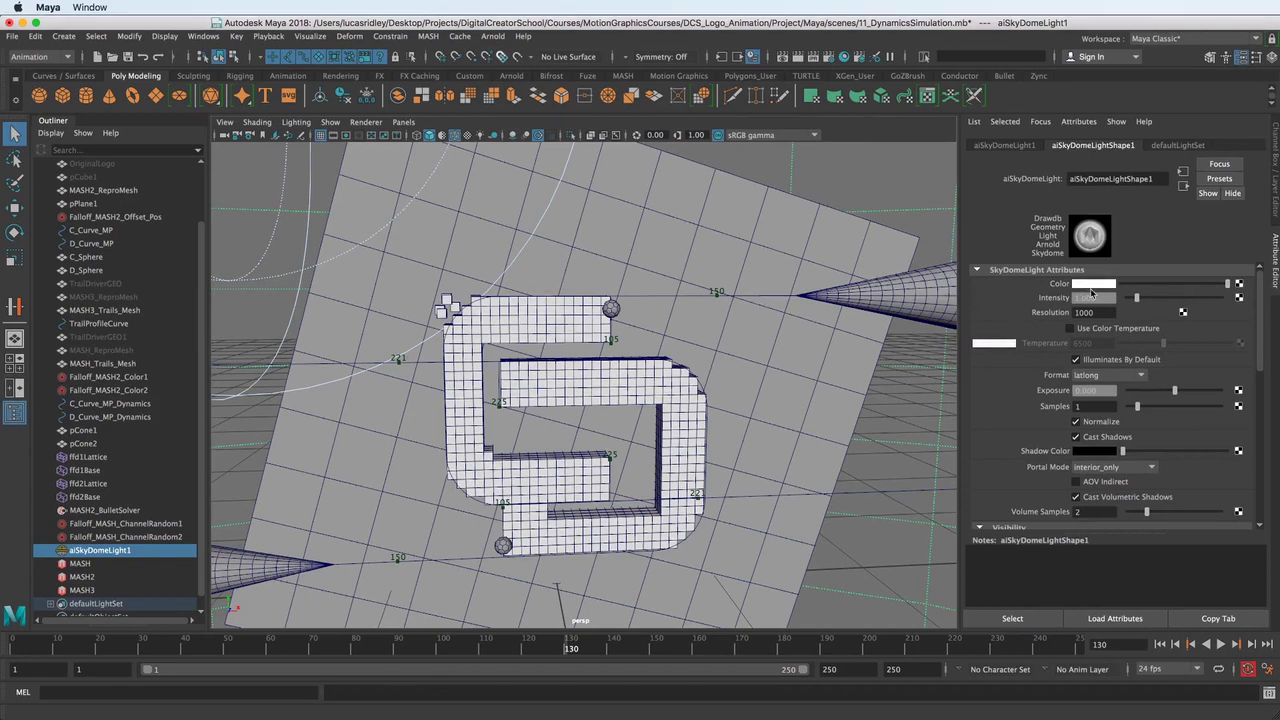
- Examine the skydome sphere surrounding the whole scene from outside, then return to the logo inside it
alt+right_drag(766, 331, 420, 350)
alt+middle_drag(576, 278, 577, 349)
alt+right_drag(577, 349, 450, 318)
alt+right_drag(709, 391, 508, 318)
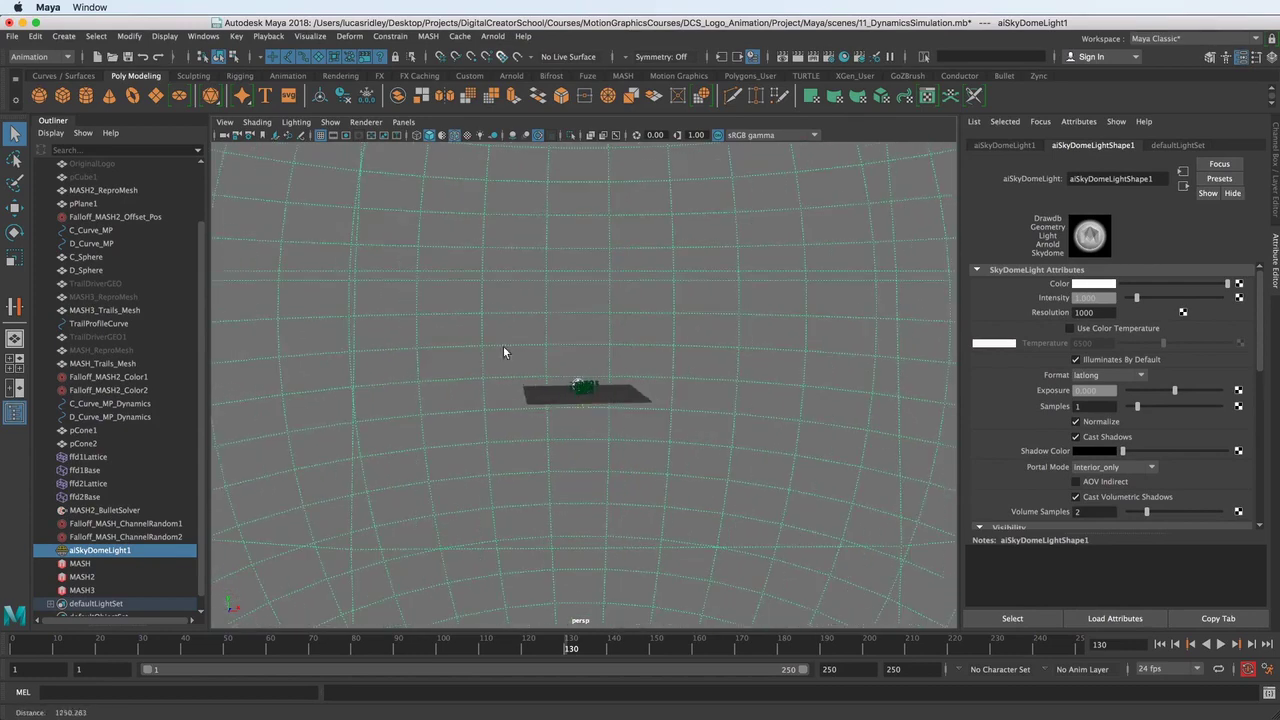
alt+right_drag(609, 369, 515, 358)
alt+drag(710, 377, 639, 272)
alt+right_drag(639, 272, 700, 351)
alt+drag(700, 351, 656, 361)
alt+right_drag(656, 361, 606, 279)
alt+drag(606, 279, 545, 455)
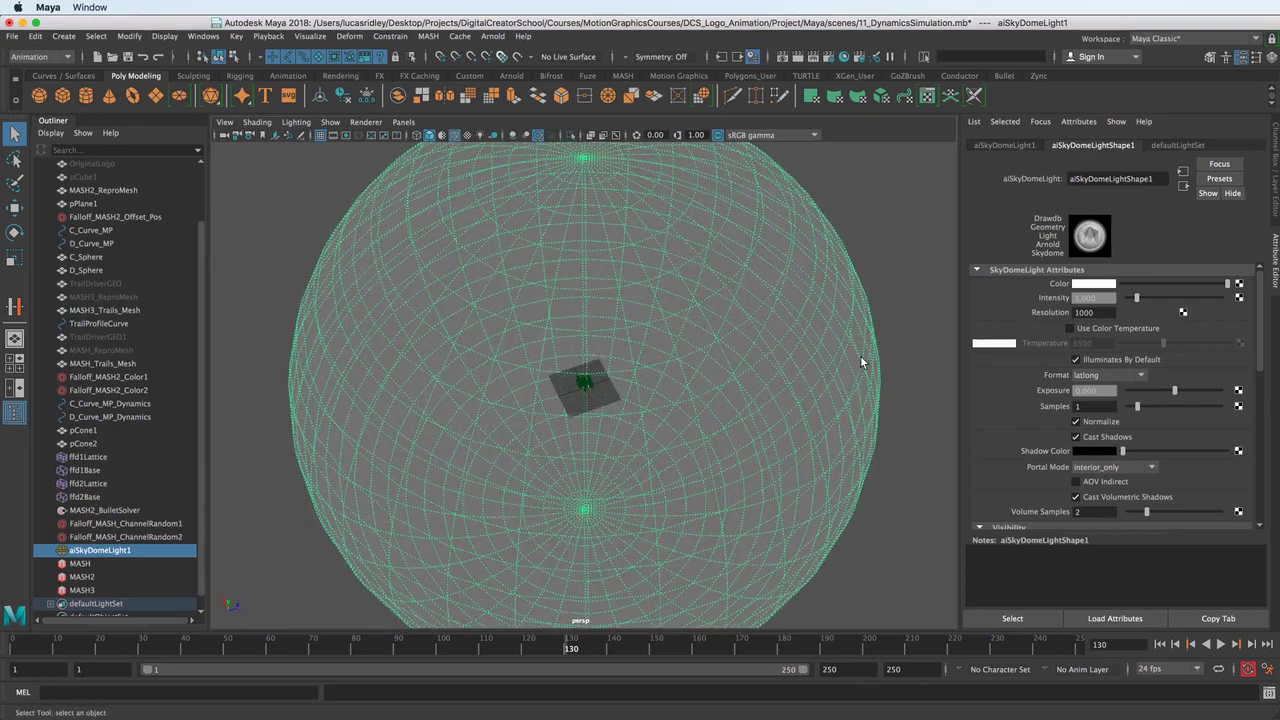
alt+drag(697, 345, 674, 323)
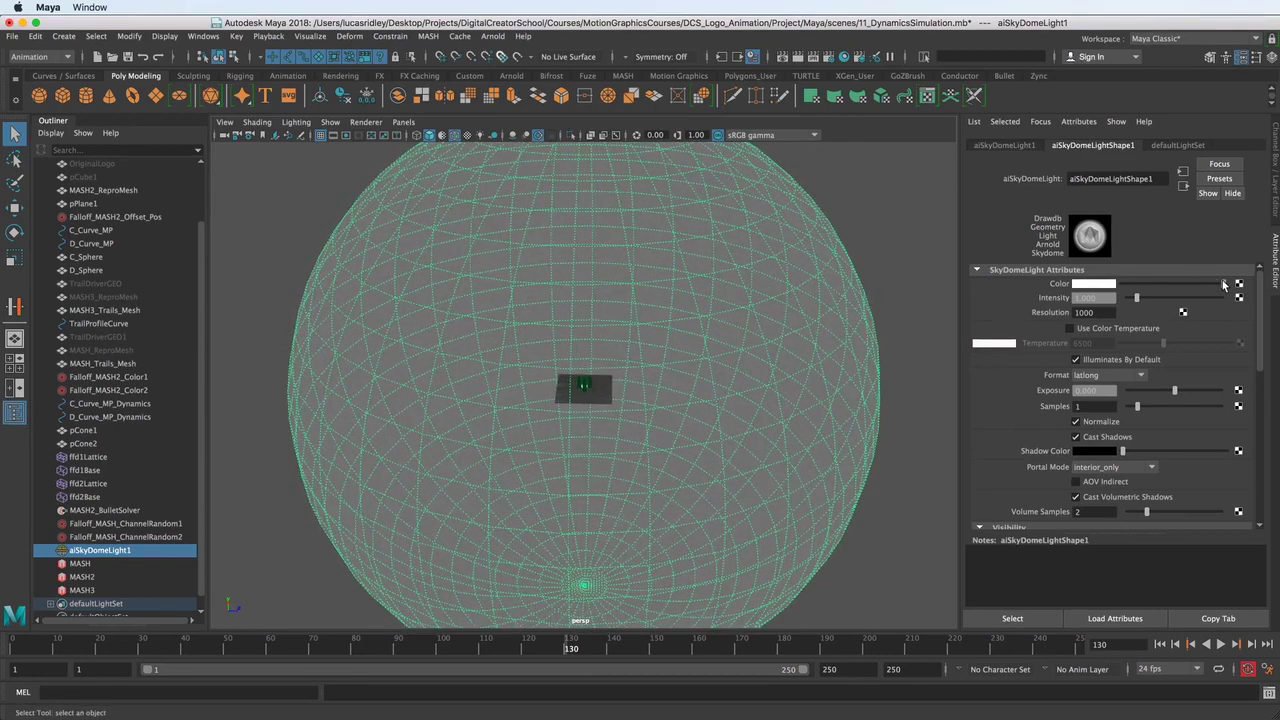
drag(1222, 285, 1254, 290)
alt+right_drag(666, 409, 862, 492)
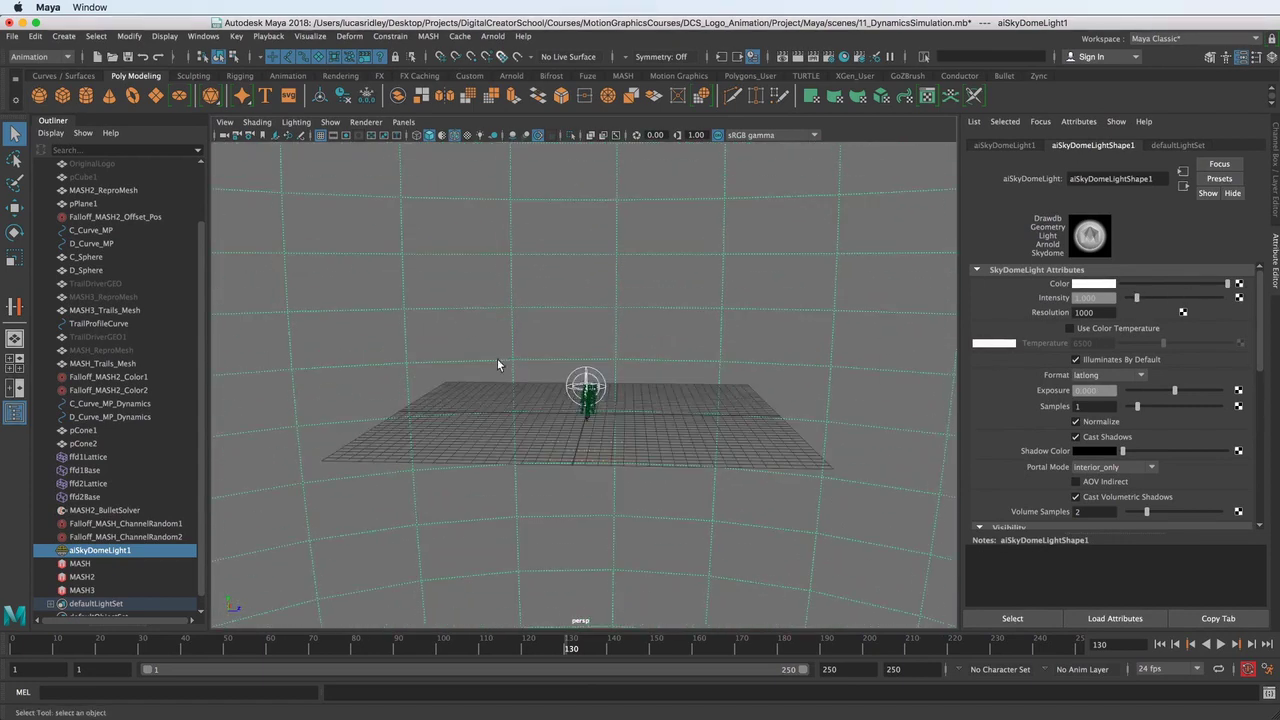
alt+right_drag(498, 359, 660, 417)
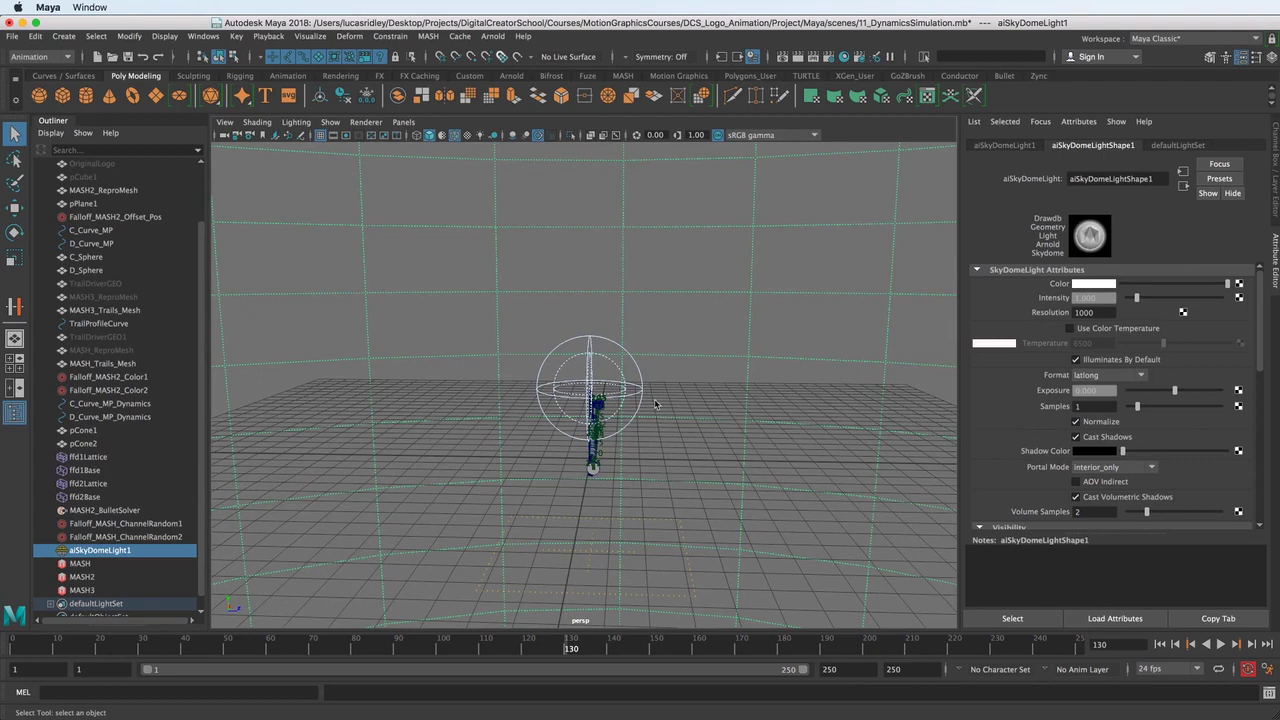
- Switch to Chrome with the HDRI Haven website and bring its window fully into view
key(super+Tab)
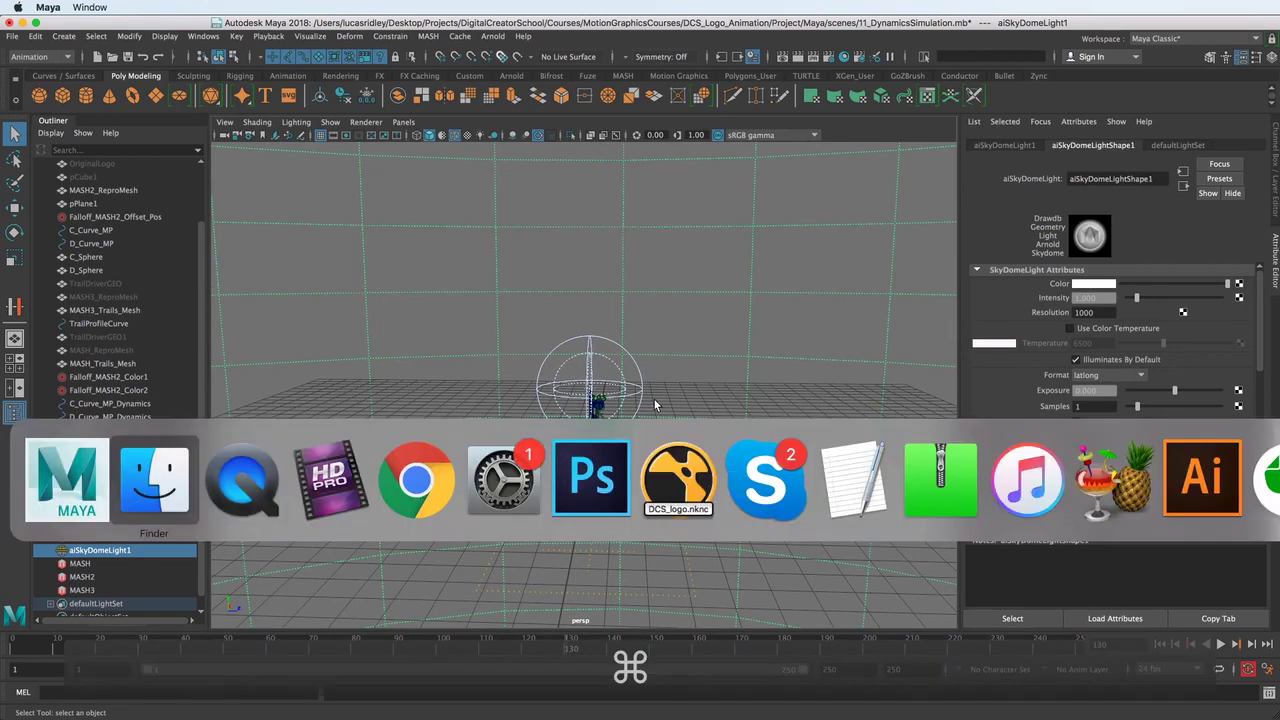
key(super+Tab)
key(super+Tab)
key(super+Tab)
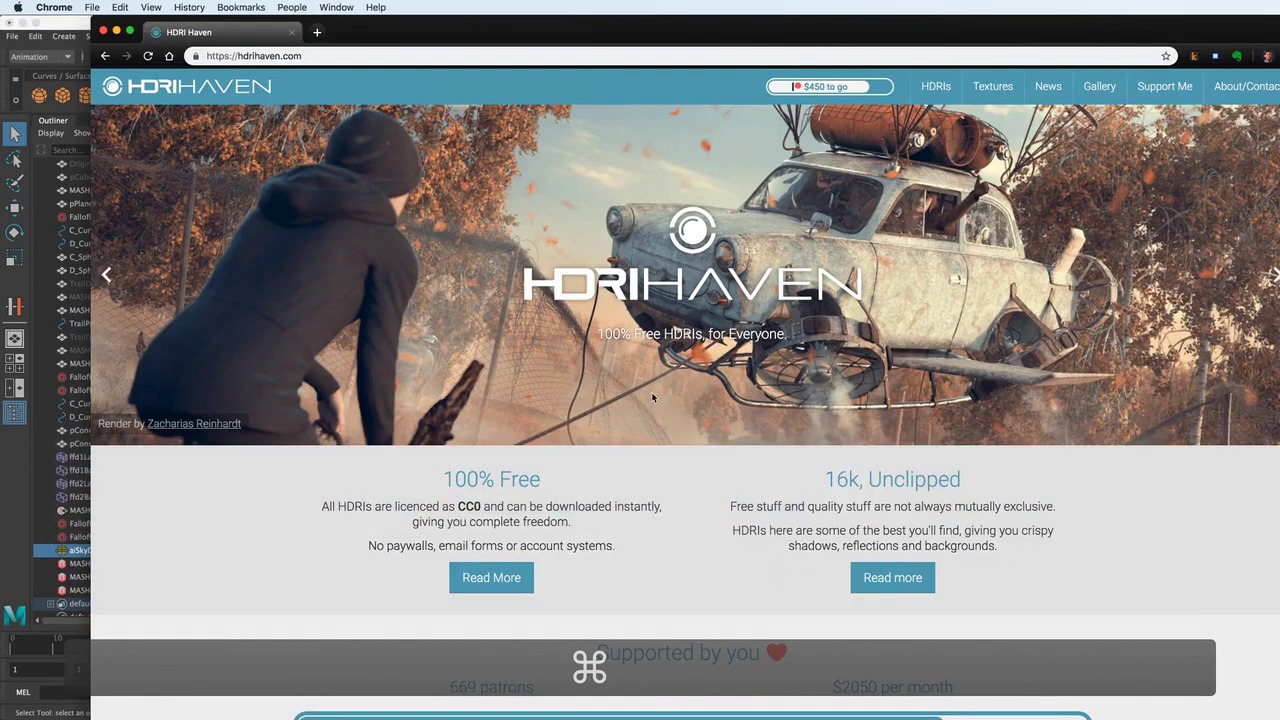
drag(383, 40, 357, 35)
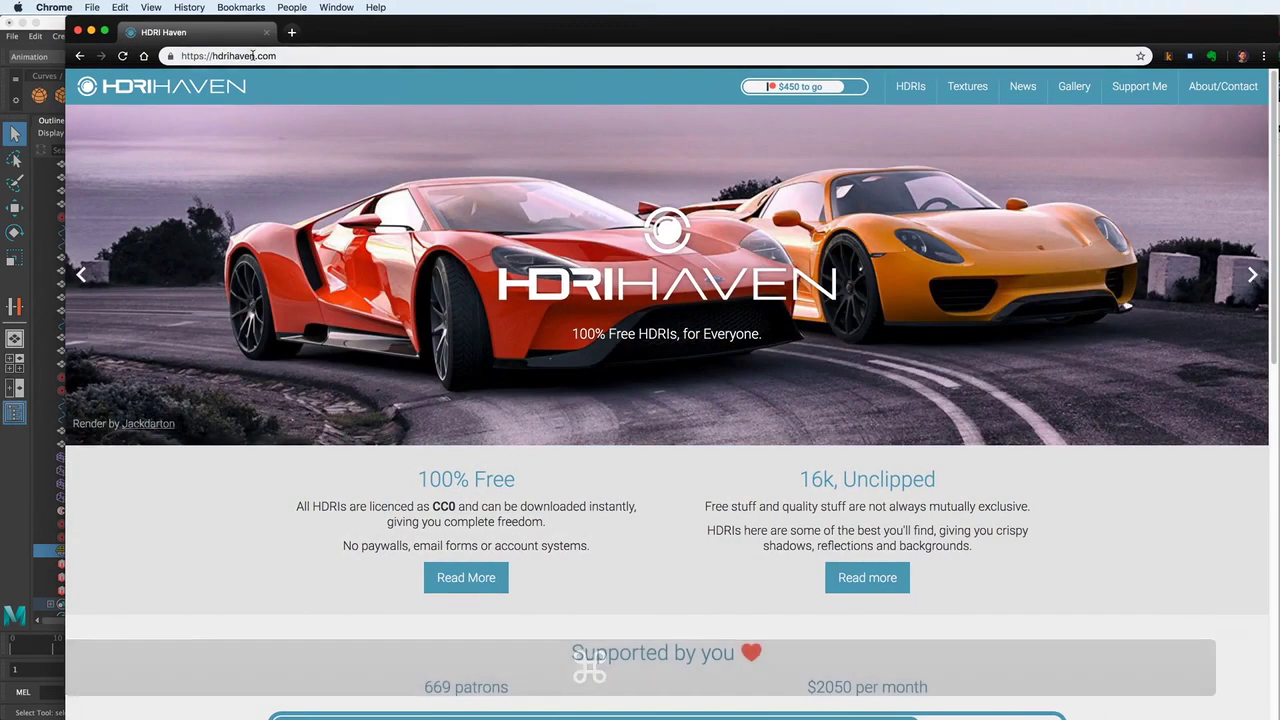
- Browse the latest HDRIs in the HDRI Haven catalogue, show more of them, and open the Approaching Storm page
click(910, 86)
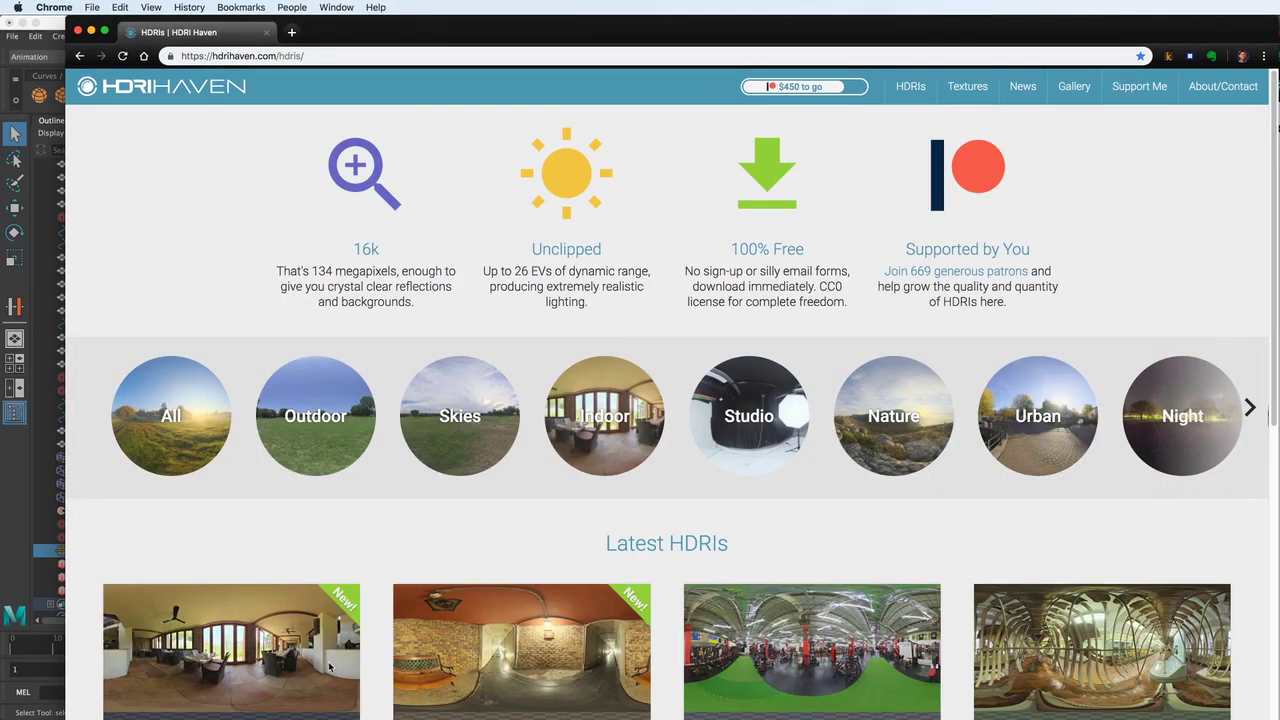
scroll(725, 498, down, 3)
scroll(430, 650, down, 3)
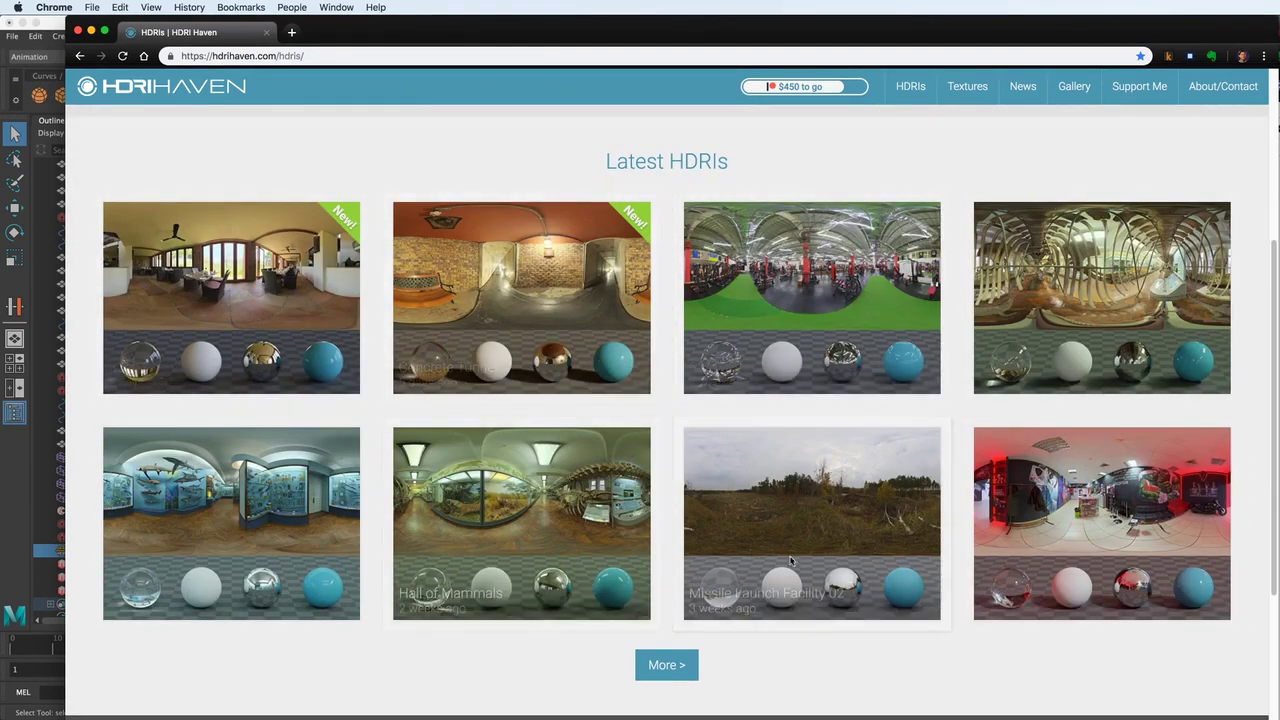
click(683, 665)
click(740, 548)
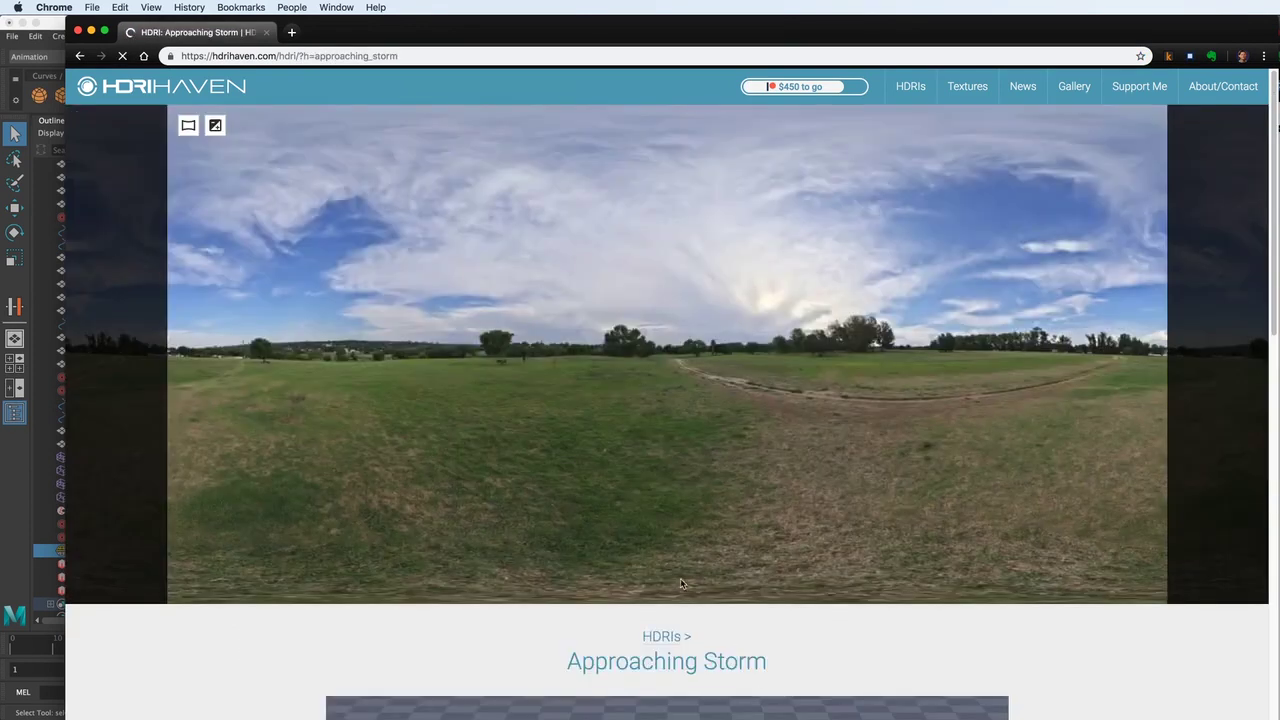
- Review the Approaching Storm download resolutions and switch back to Maya
scroll(771, 550, down, 5)
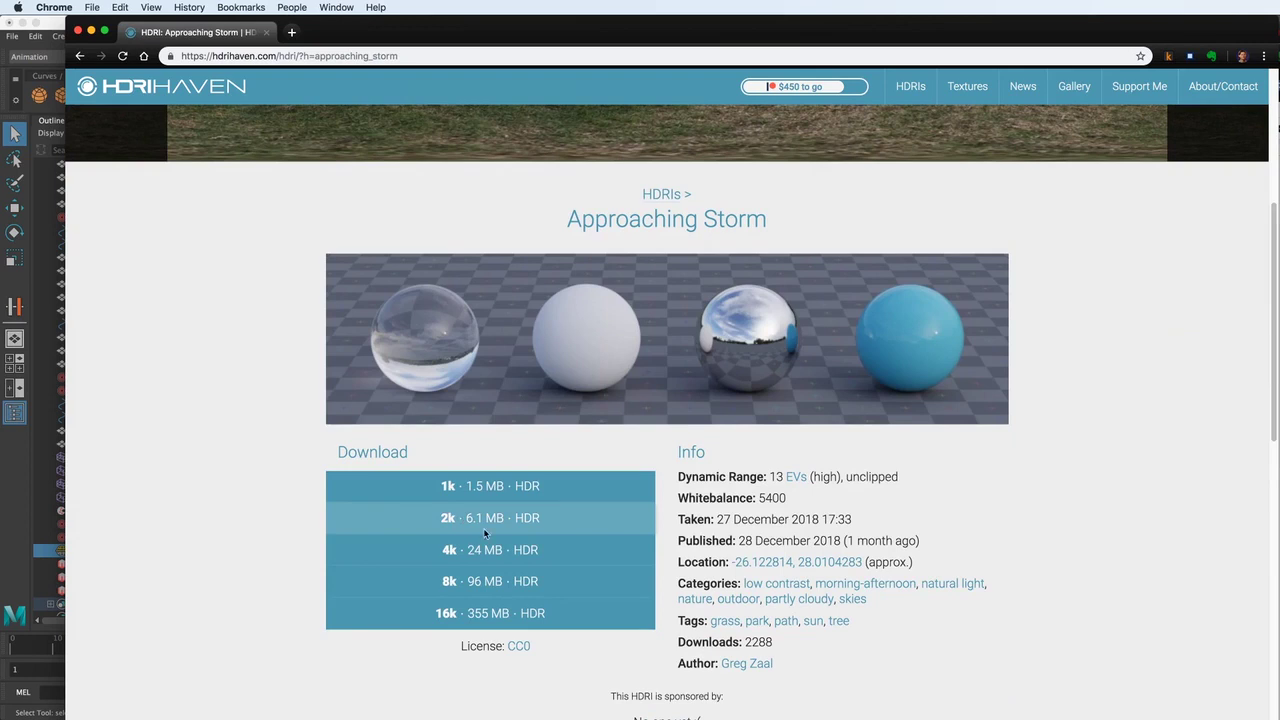
scroll(483, 528, up, 2)
scroll(306, 503, up, 3)
key(super)
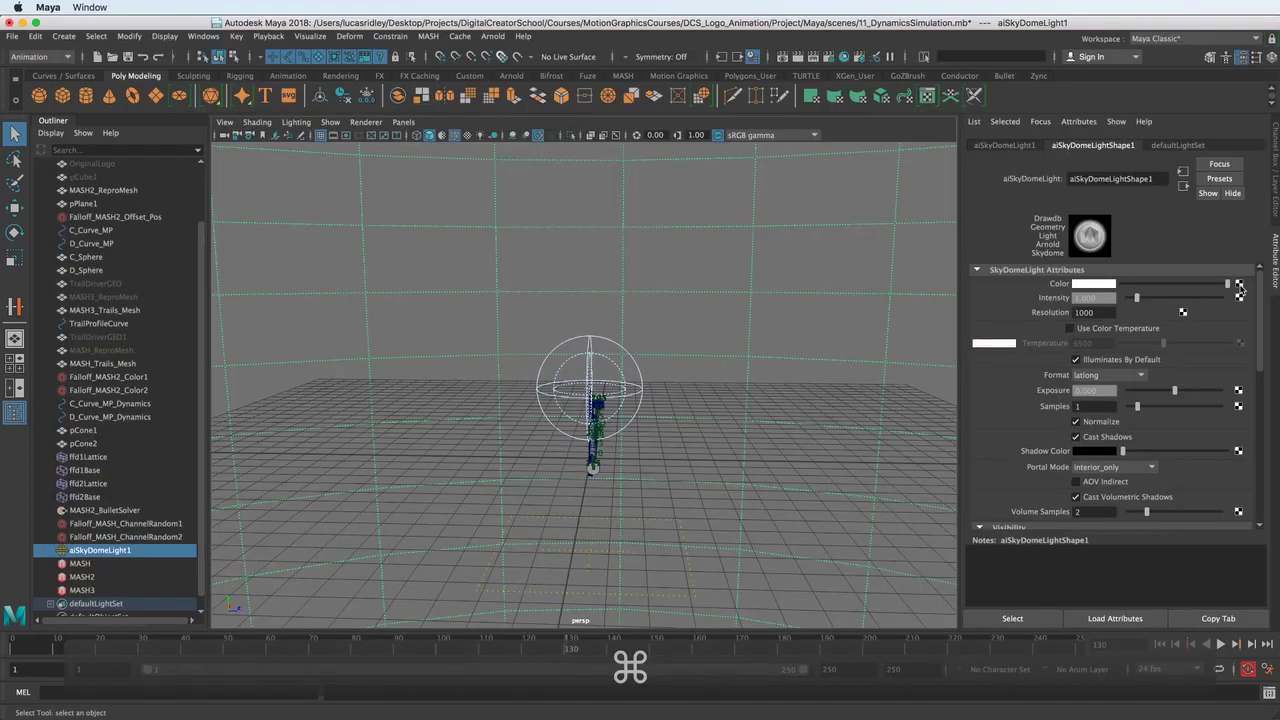
- Connect a file texture to the skydome light's Color and load approaching_storm_2k.hdr from the sourceimages folder
click(1239, 284)
click(707, 348)
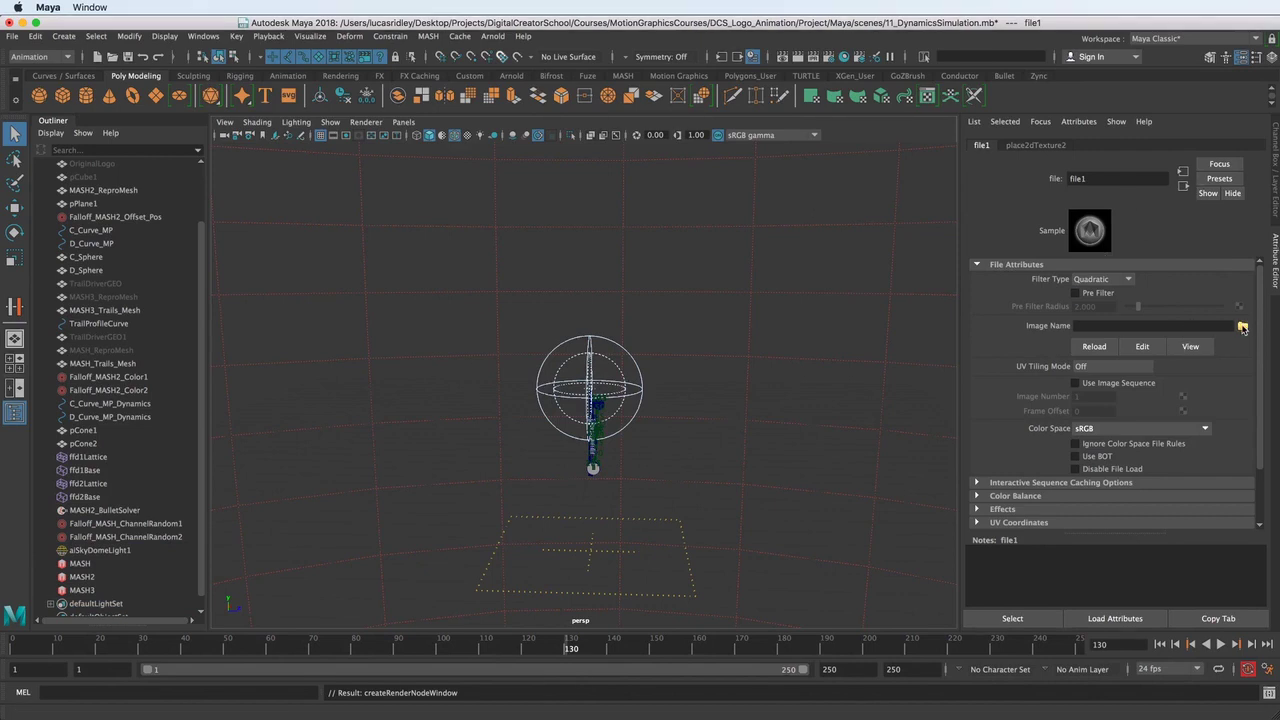
click(1242, 327)
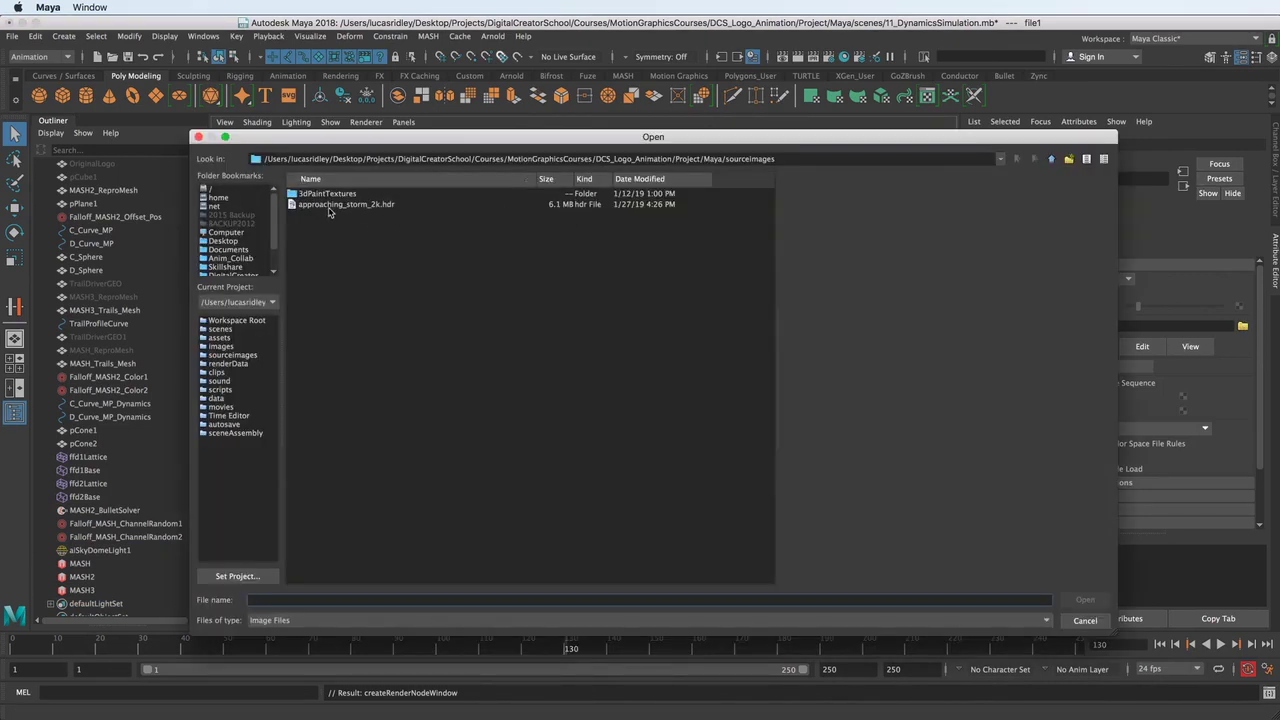
click(330, 204)
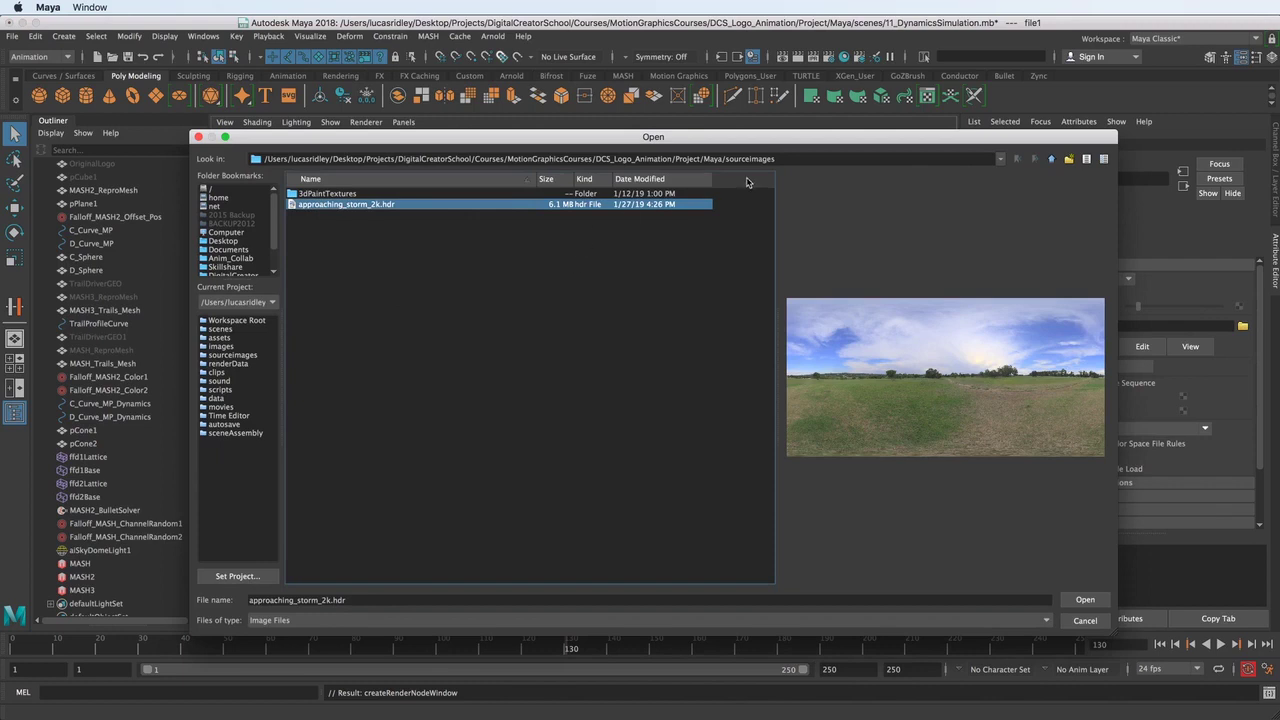
drag(722, 159, 794, 162)
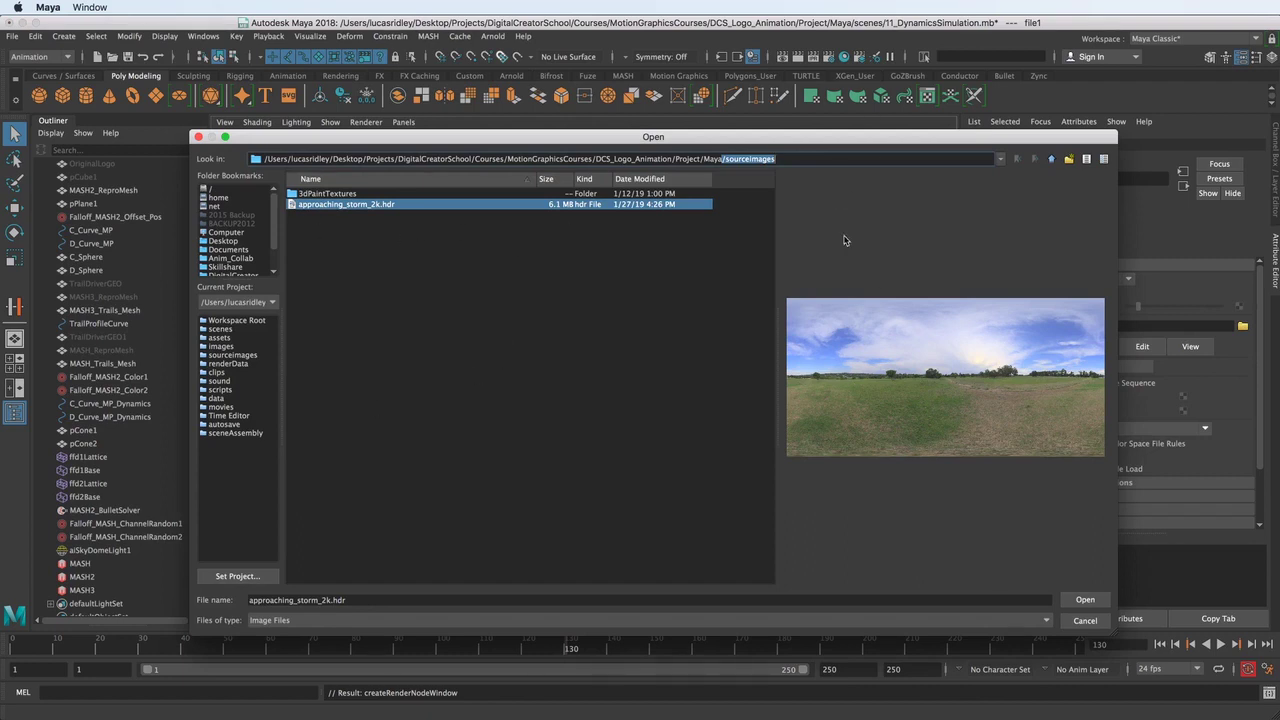
click(360, 297)
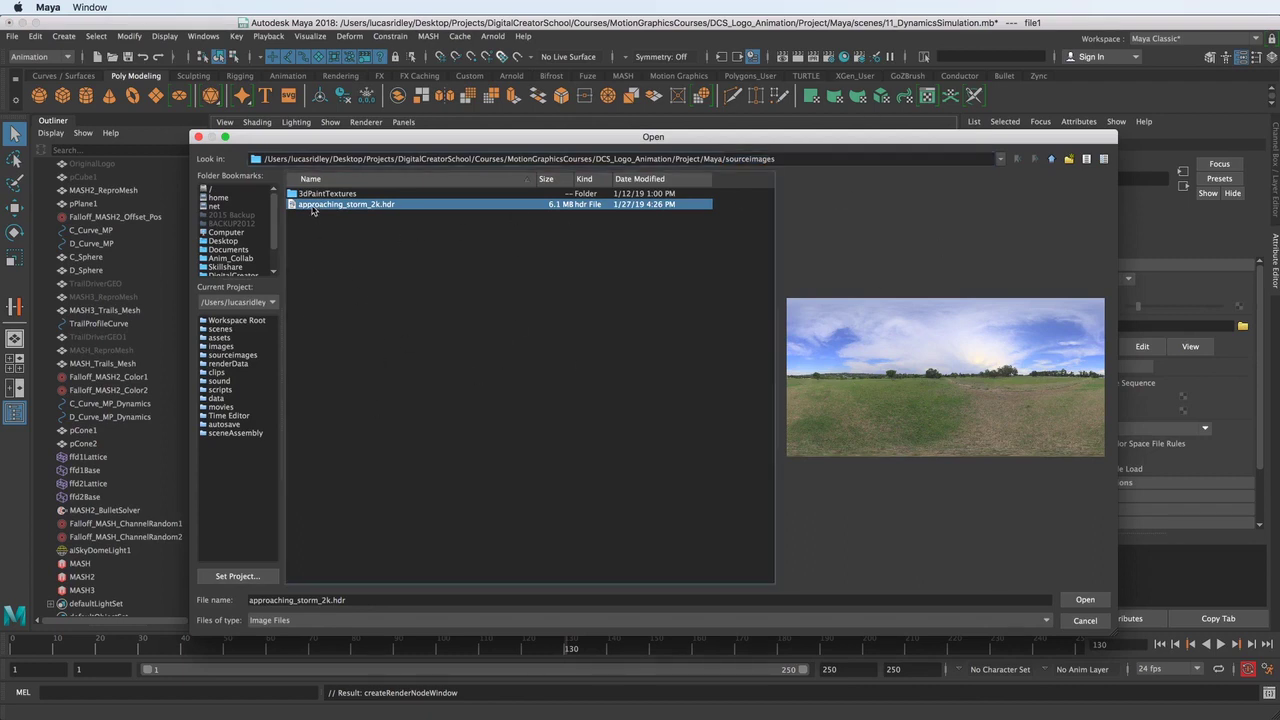
click(1085, 599)
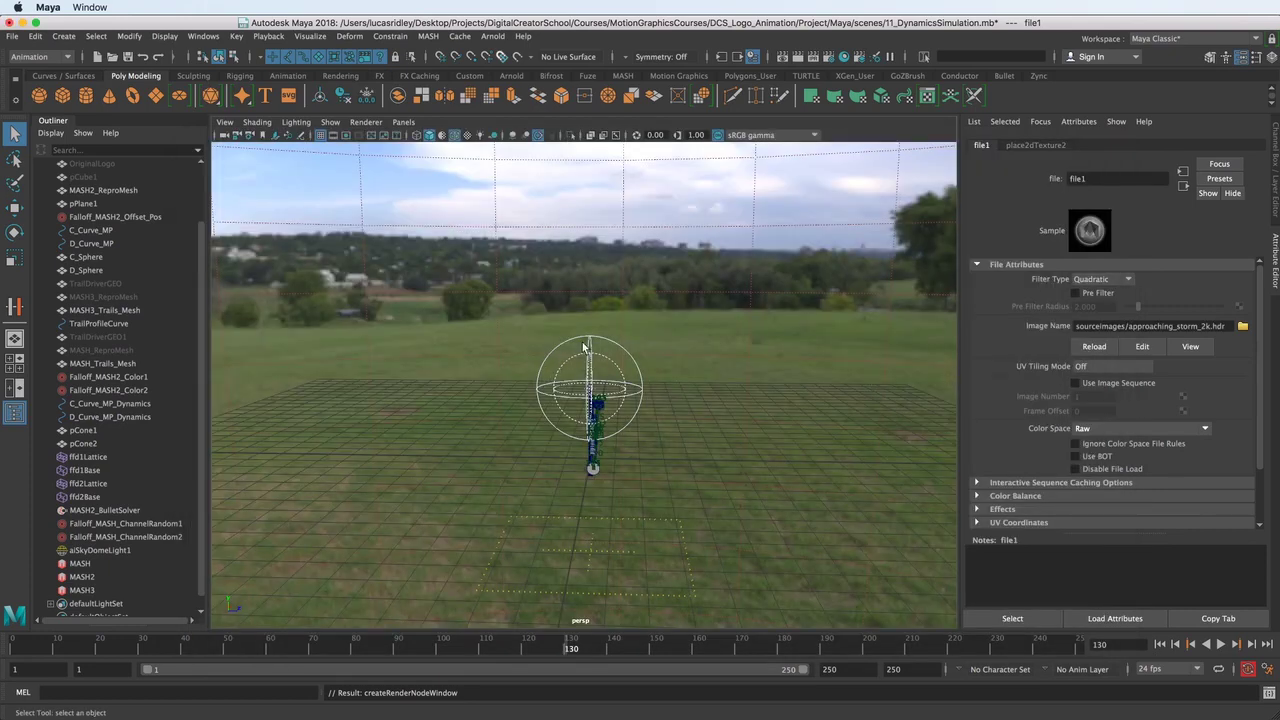
- Select the skydome light and examine the HDR environment around the logo from several angles
alt+drag(585, 346, 591, 309)
click(591, 309)
alt+right_drag(636, 334, 589, 373)
alt+drag(589, 379, 646, 400)
alt+right_drag(646, 400, 420, 375)
alt+drag(592, 388, 466, 380)
alt+right_drag(466, 380, 630, 455)
alt+drag(630, 455, 551, 370)
alt+right_drag(551, 370, 606, 464)
alt+middle_drag(606, 464, 624, 341)
alt+drag(624, 345, 620, 398)
alt+right_drag(620, 398, 638, 404)
alt+drag(639, 404, 586, 389)
alt+right_drag(586, 389, 651, 400)
alt+drag(651, 400, 610, 352)
alt+middle_drag(610, 352, 564, 358)
alt+right_drag(564, 358, 820, 520)
alt+drag(566, 354, 575, 300)
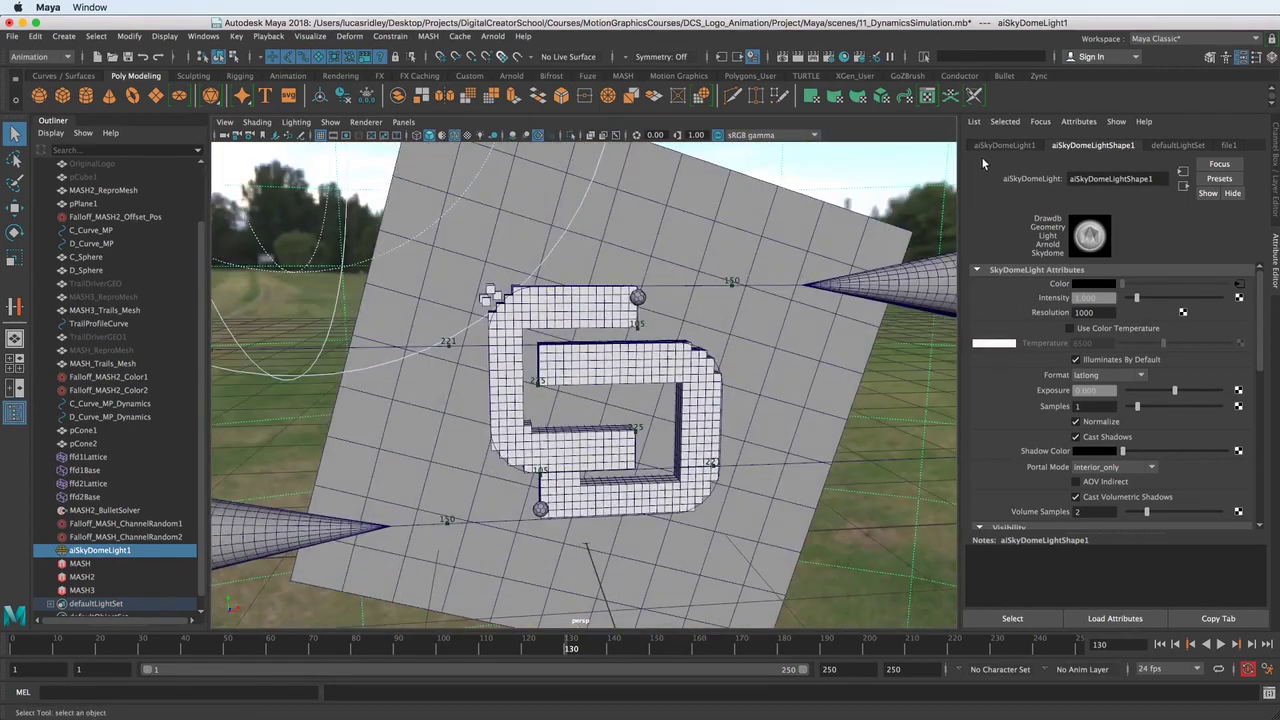
- Set the Camera visibility of aiSkyDomeLight1 to 0
scroll(1022, 310, down, 4)
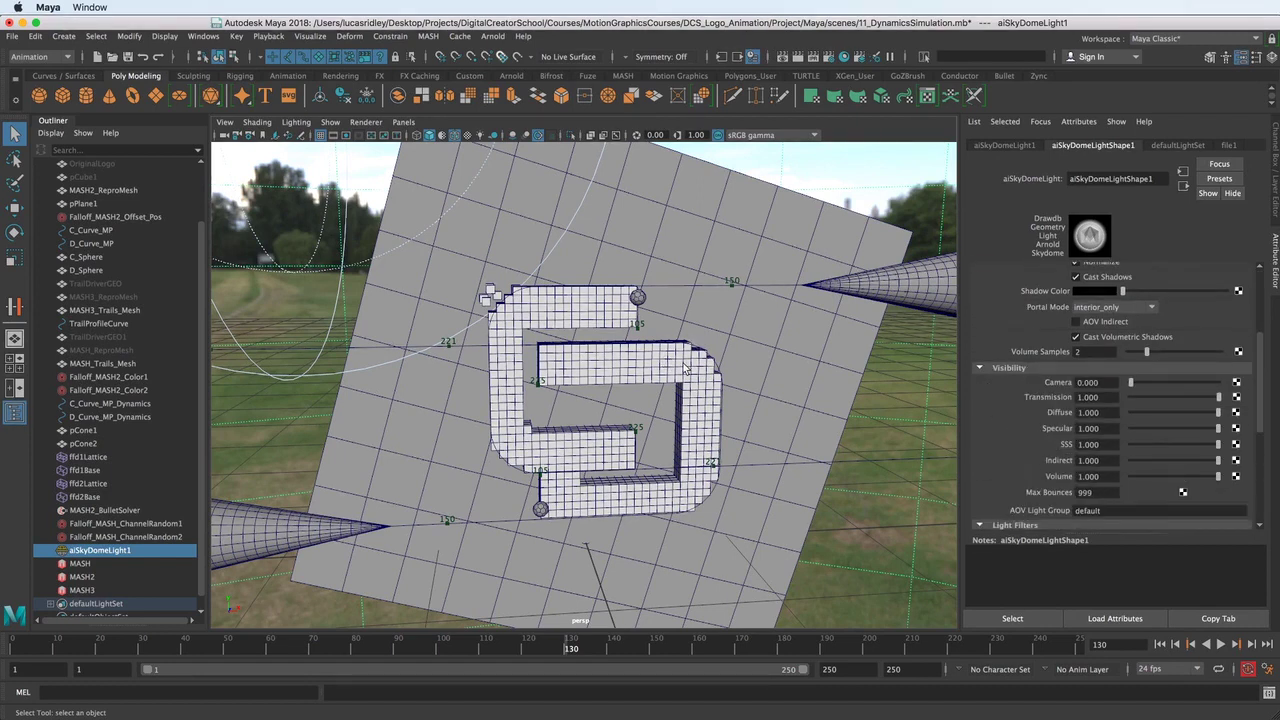
alt+drag(661, 414, 660, 394)
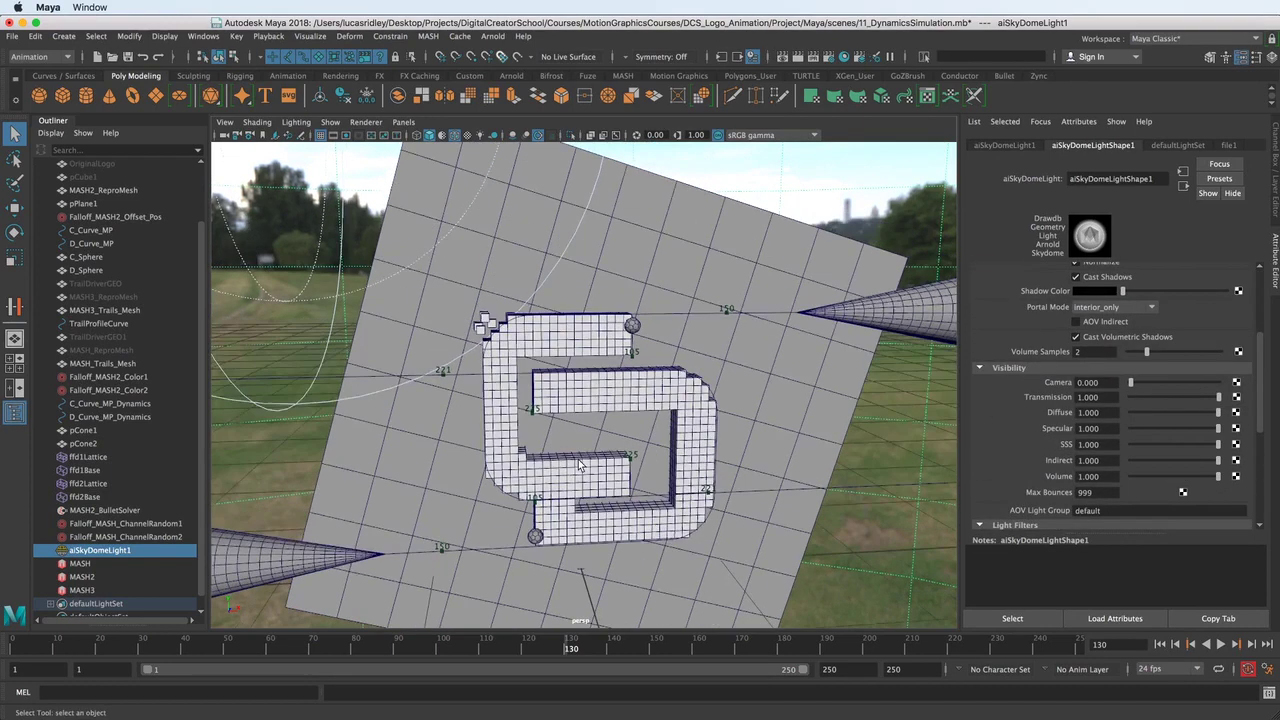
alt+right_drag(660, 394, 590, 358)
alt+drag(590, 358, 590, 310)
alt+middle_drag(590, 420, 587, 332)
alt+right_drag(586, 327, 641, 398)
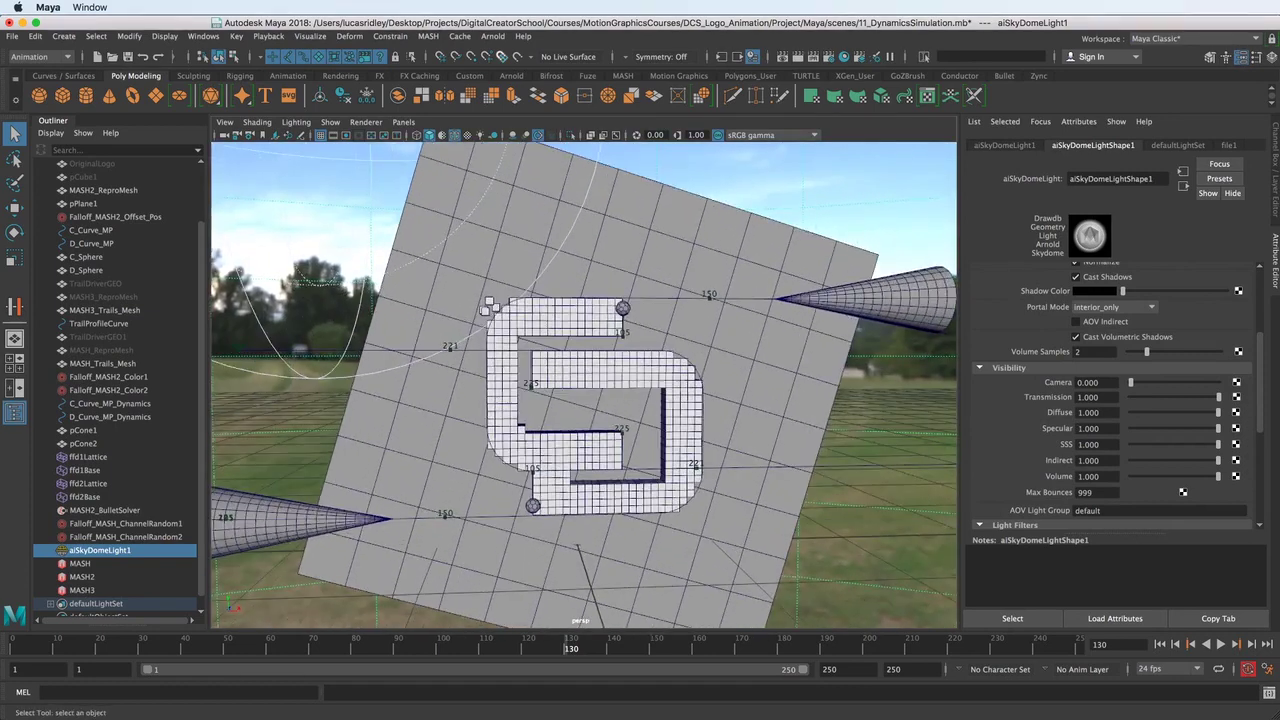
drag(1199, 392, 1260, 392)
- Frame the logo, run a live preview render in the Arnold RenderView, and close the render window
alt+middle_drag(594, 366, 503, 290)
alt+right_drag(503, 290, 539, 347)
click(492, 36)
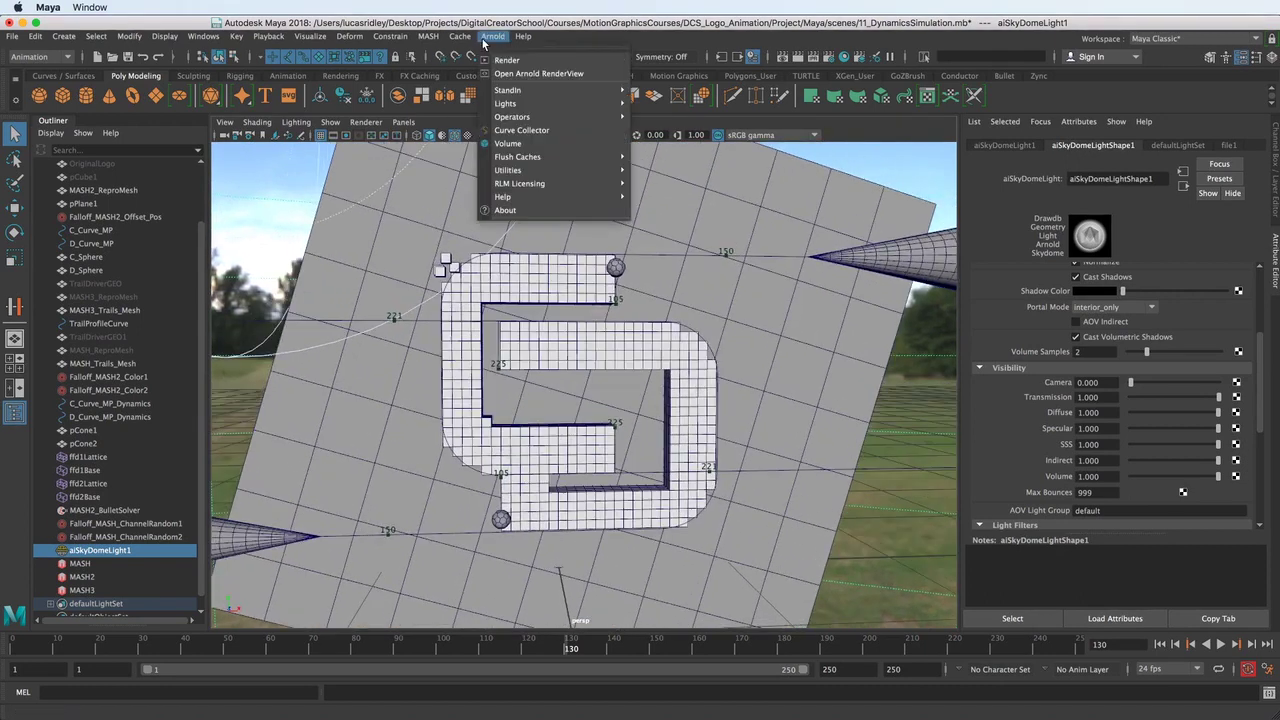
click(565, 74)
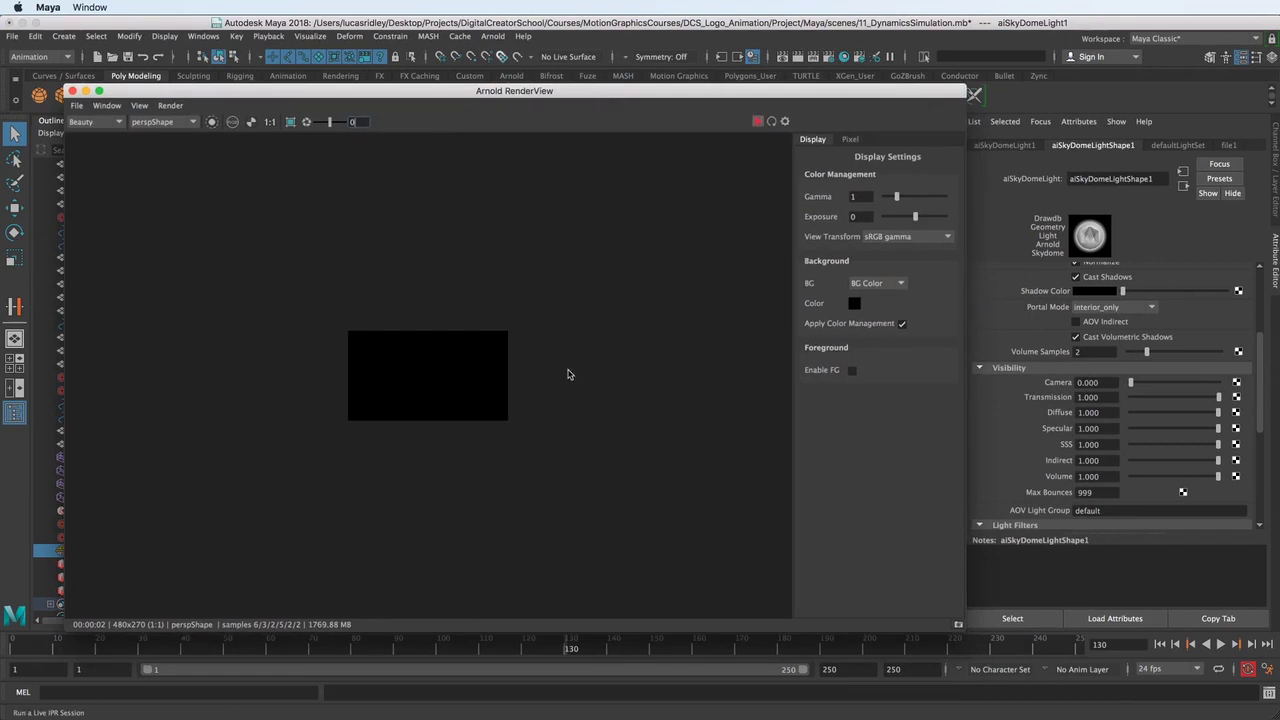
click(757, 121)
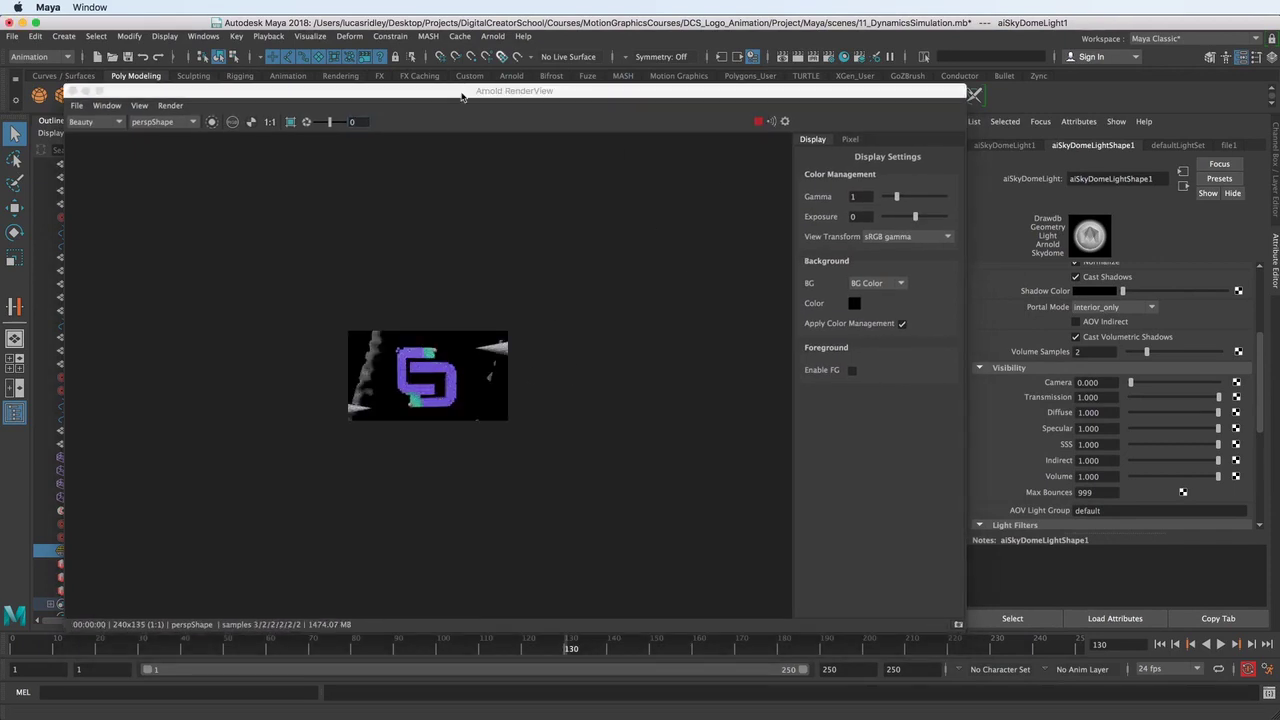
drag(462, 96, 562, 200)
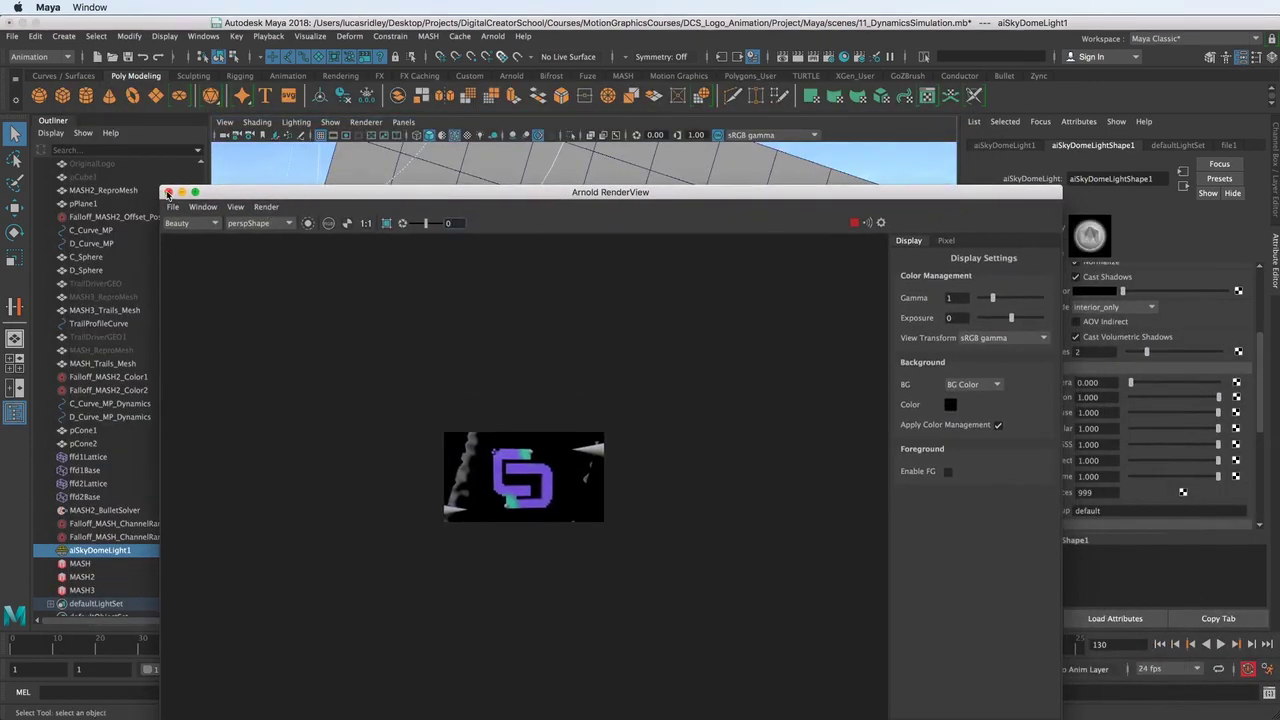
click(168, 192)
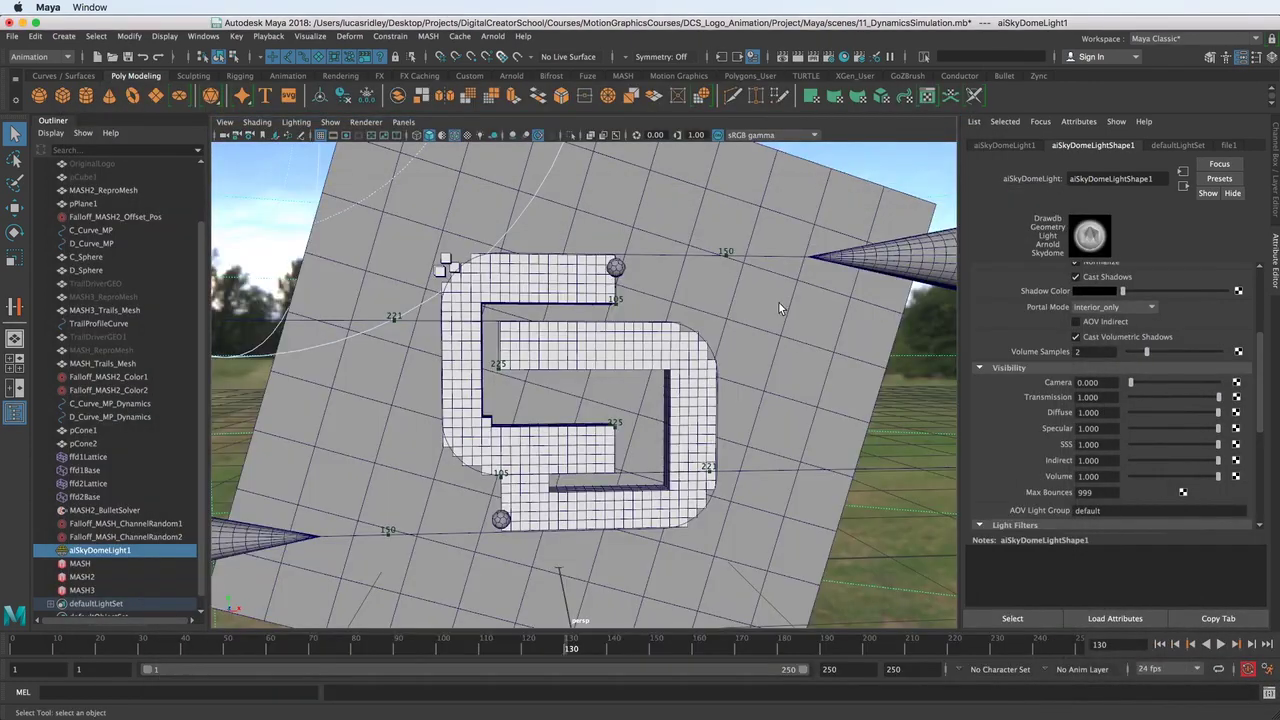
- Open the Render Settings and set the image size preset to HD_720
click(828, 57)
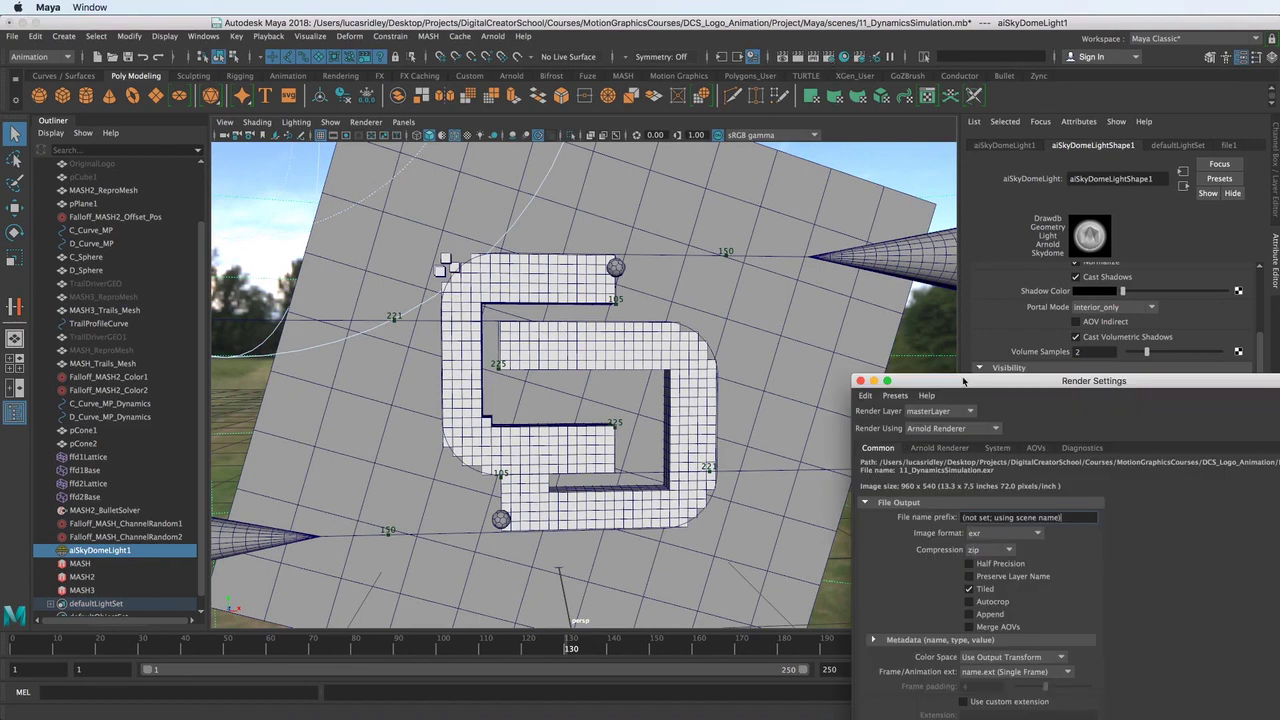
drag(963, 381, 411, 87)
scroll(683, 441, down, 5)
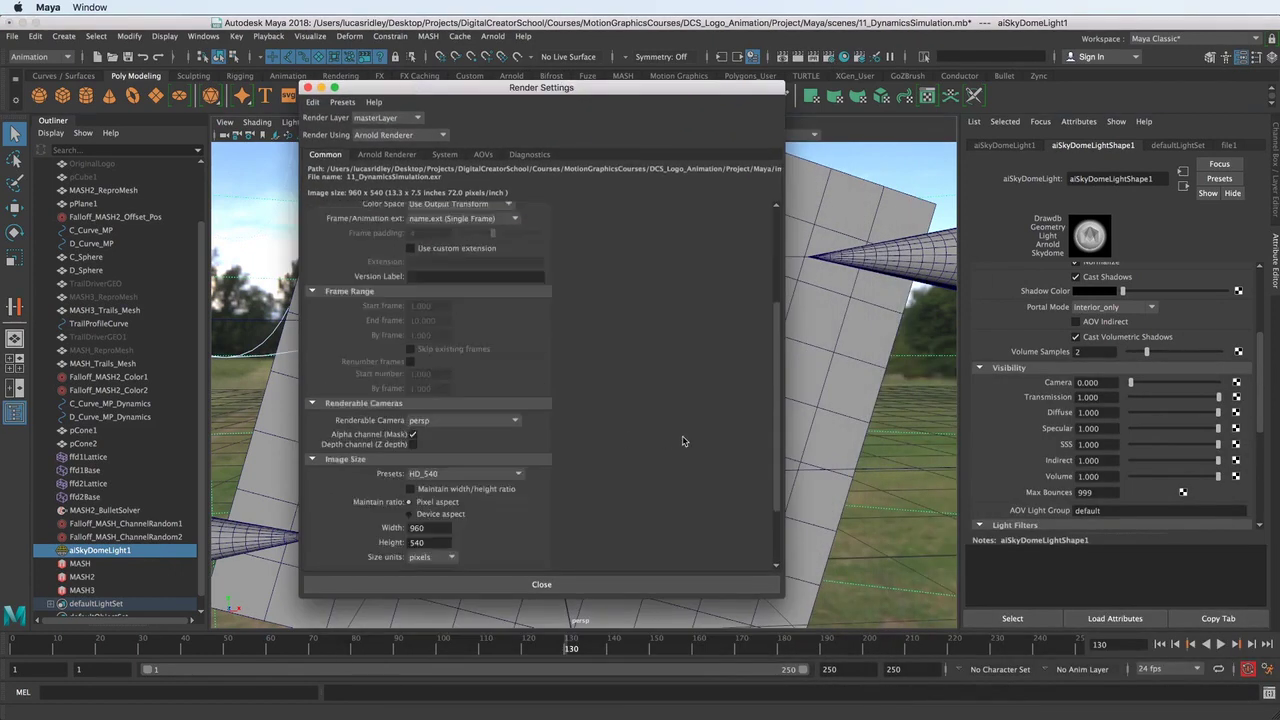
scroll(683, 441, down, 1)
click(487, 398)
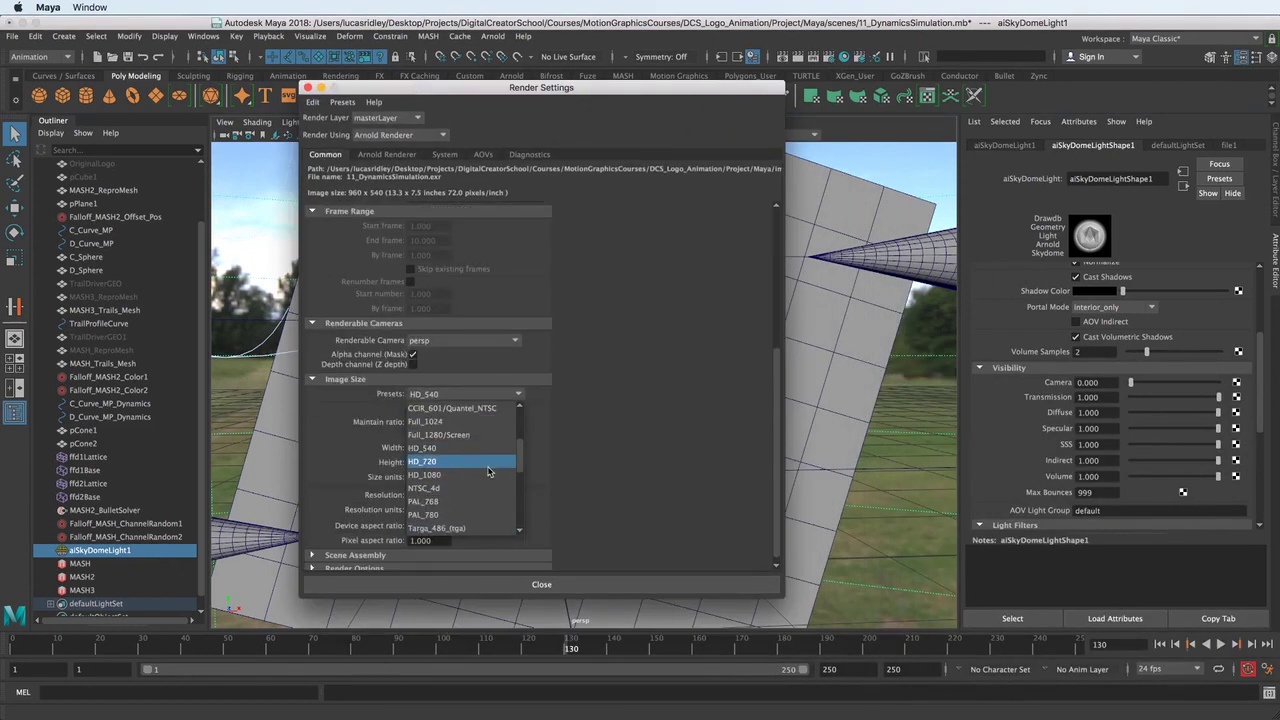
click(465, 465)
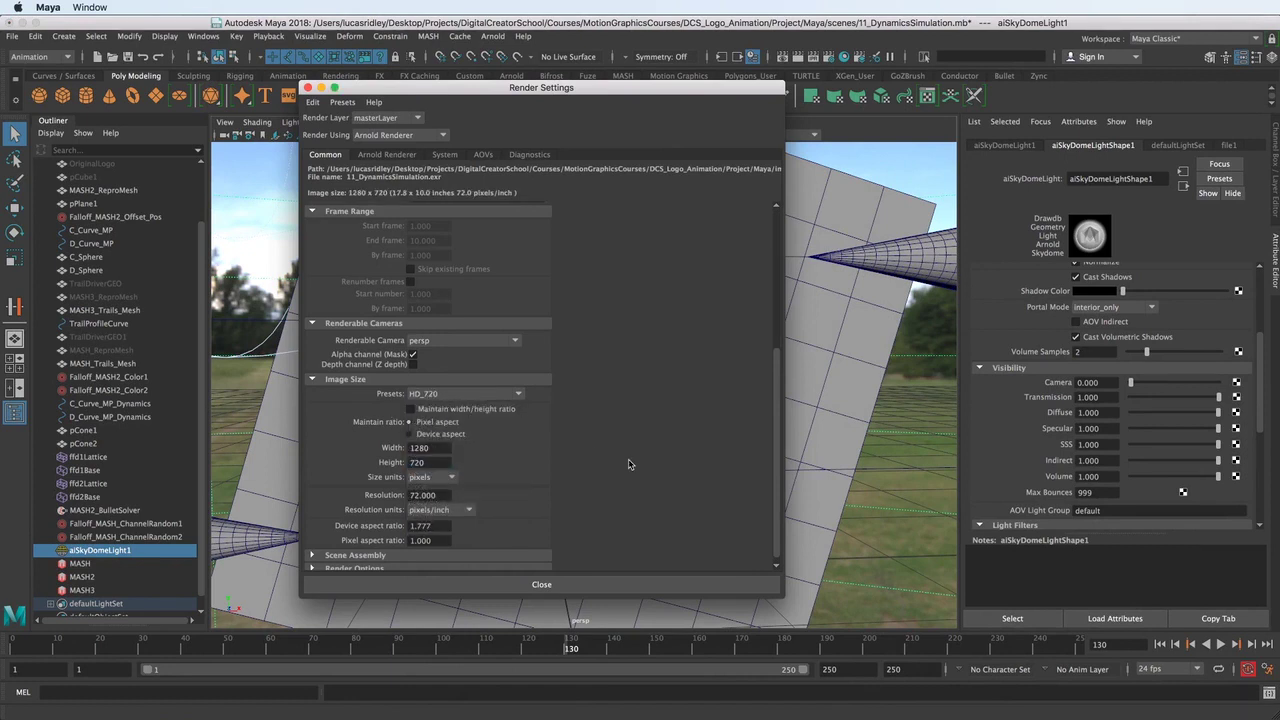
- Review the Common output options and the Arnold Renderer sampling settings, and close the Render Settings
scroll(629, 464, up, 4)
scroll(630, 458, up, 3)
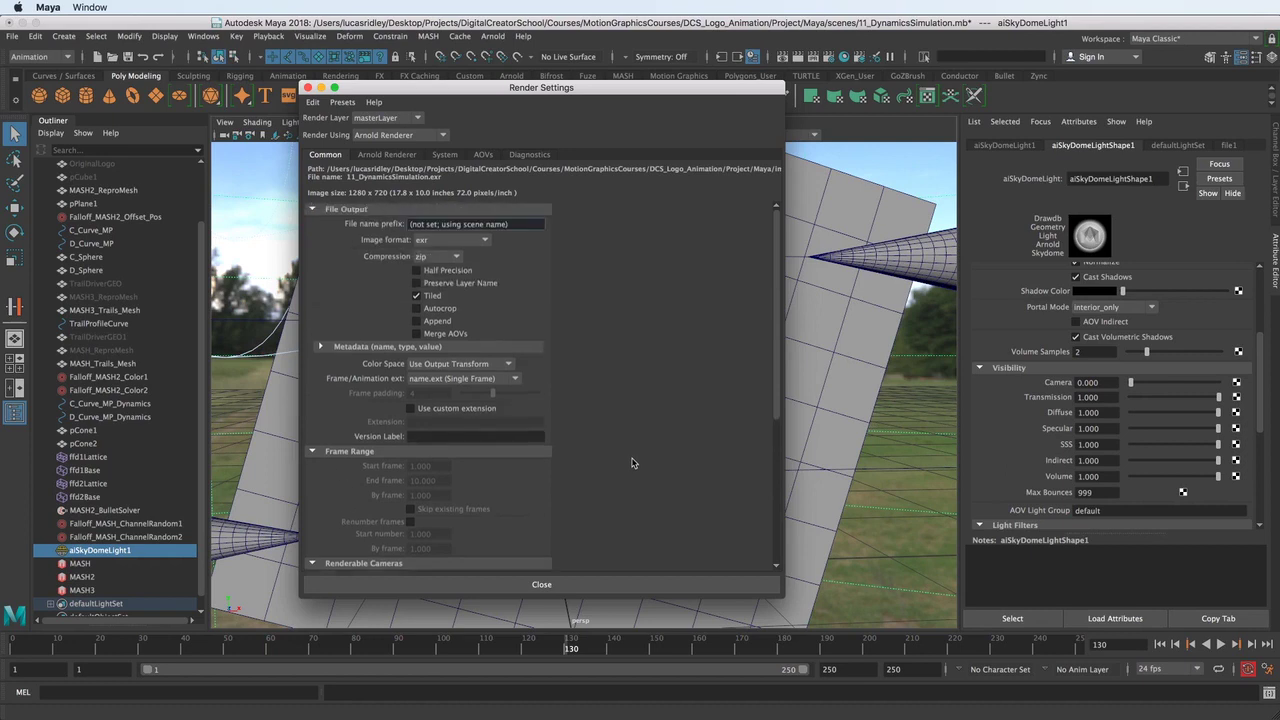
click(387, 155)
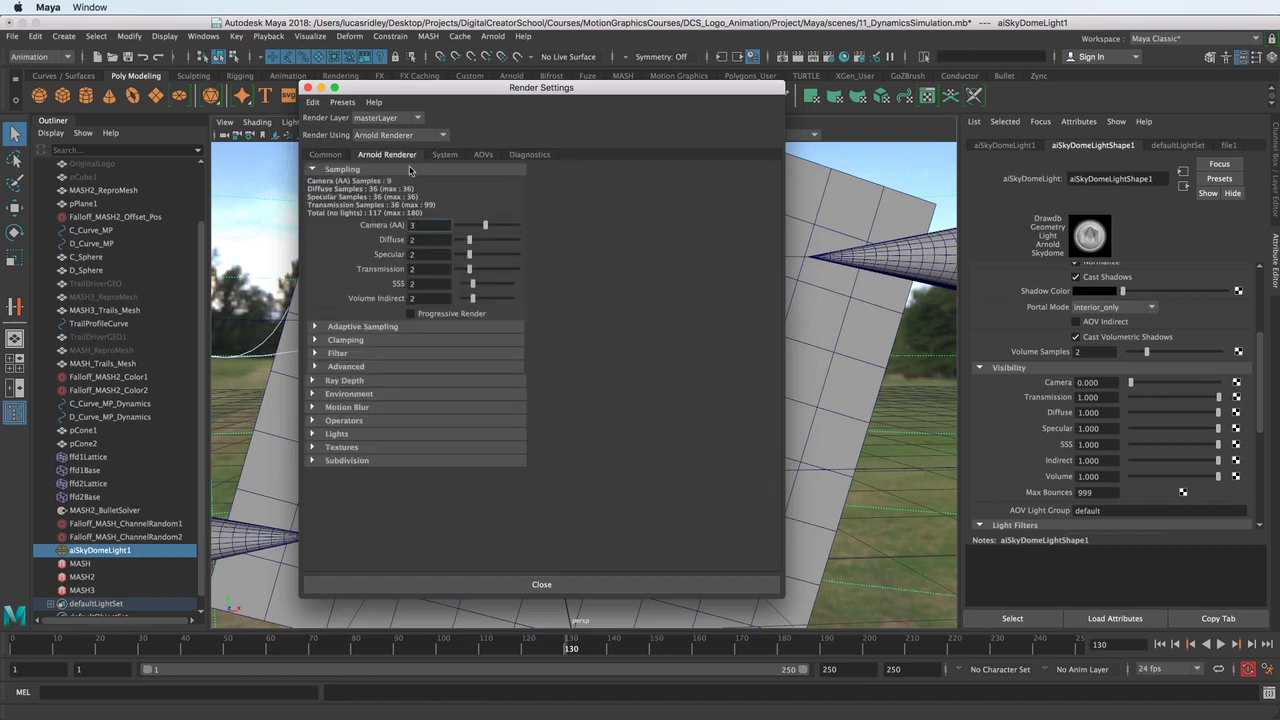
click(308, 88)
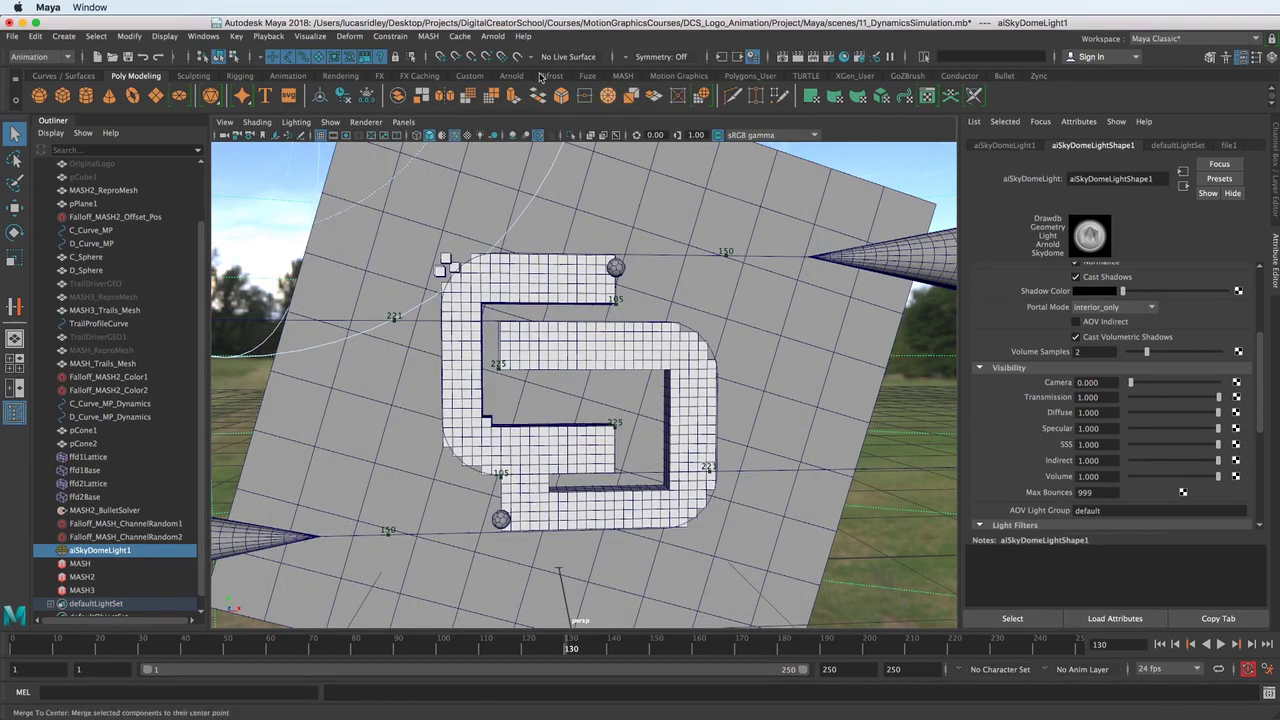
- Open the Arnold RenderView, set its test resolution to 100%, and start a live IPR render
click(492, 36)
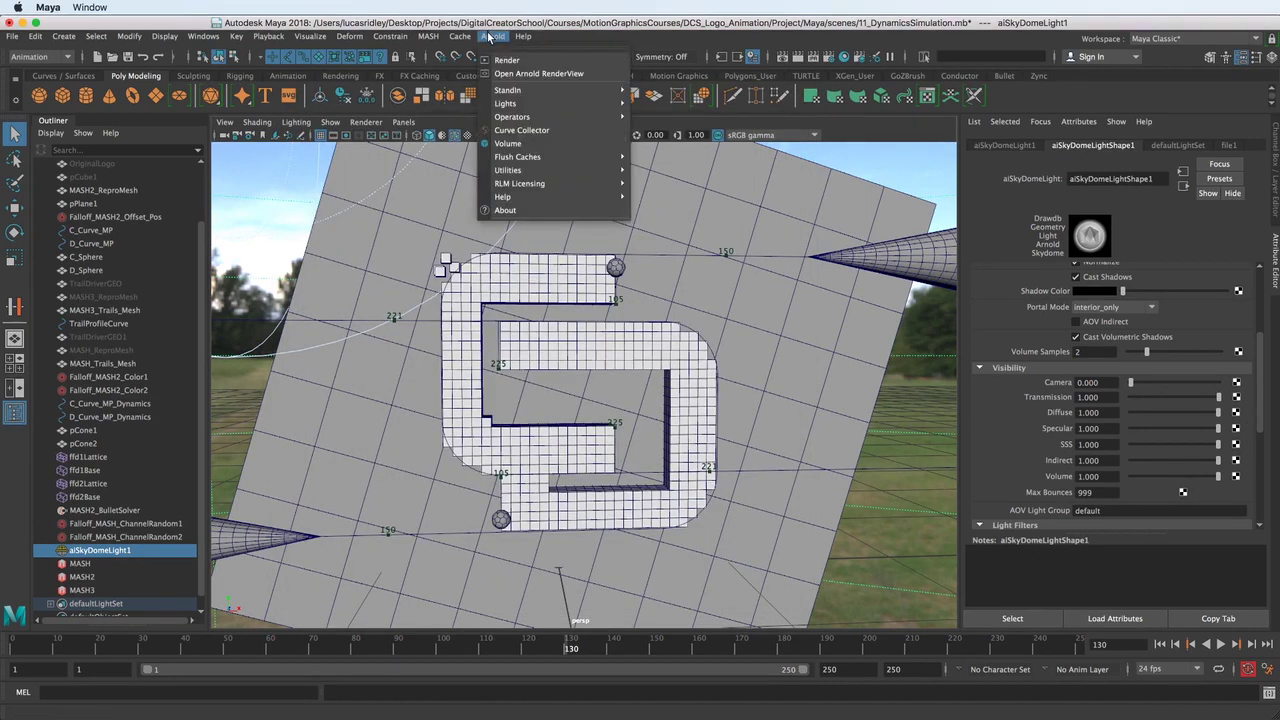
click(548, 74)
drag(596, 235, 688, 100)
click(327, 108)
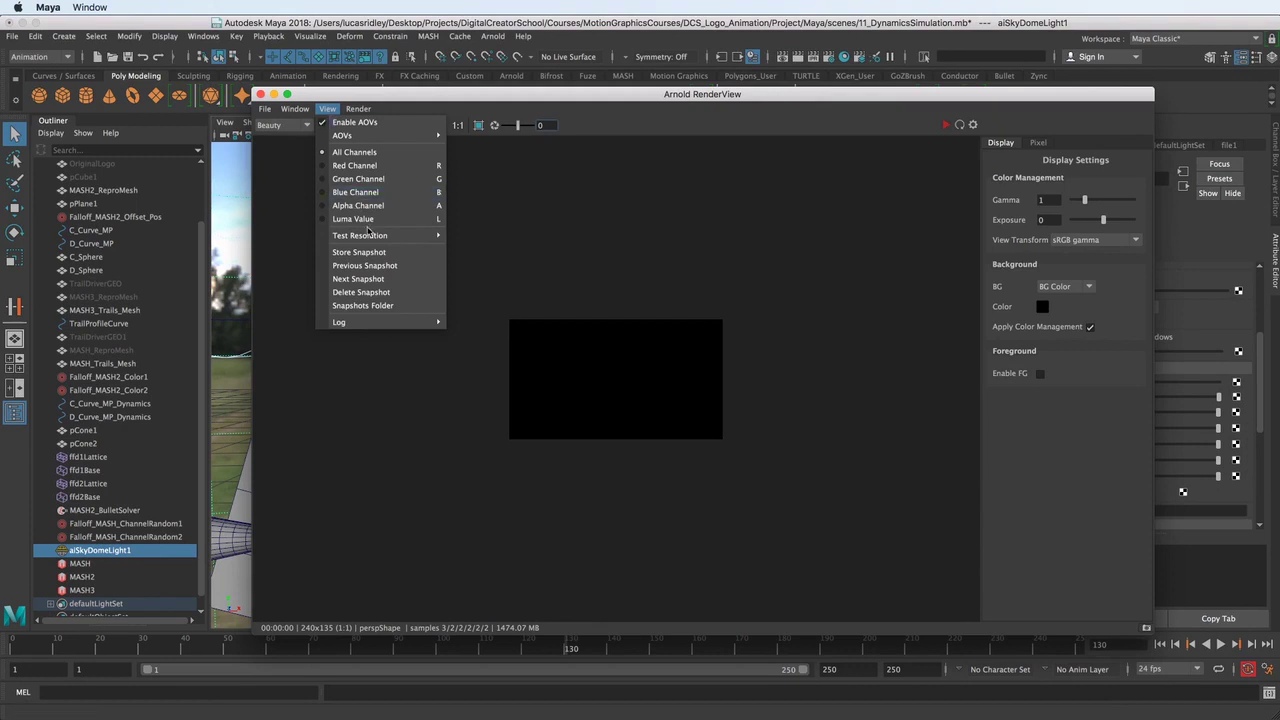
mouse_move(373, 236)
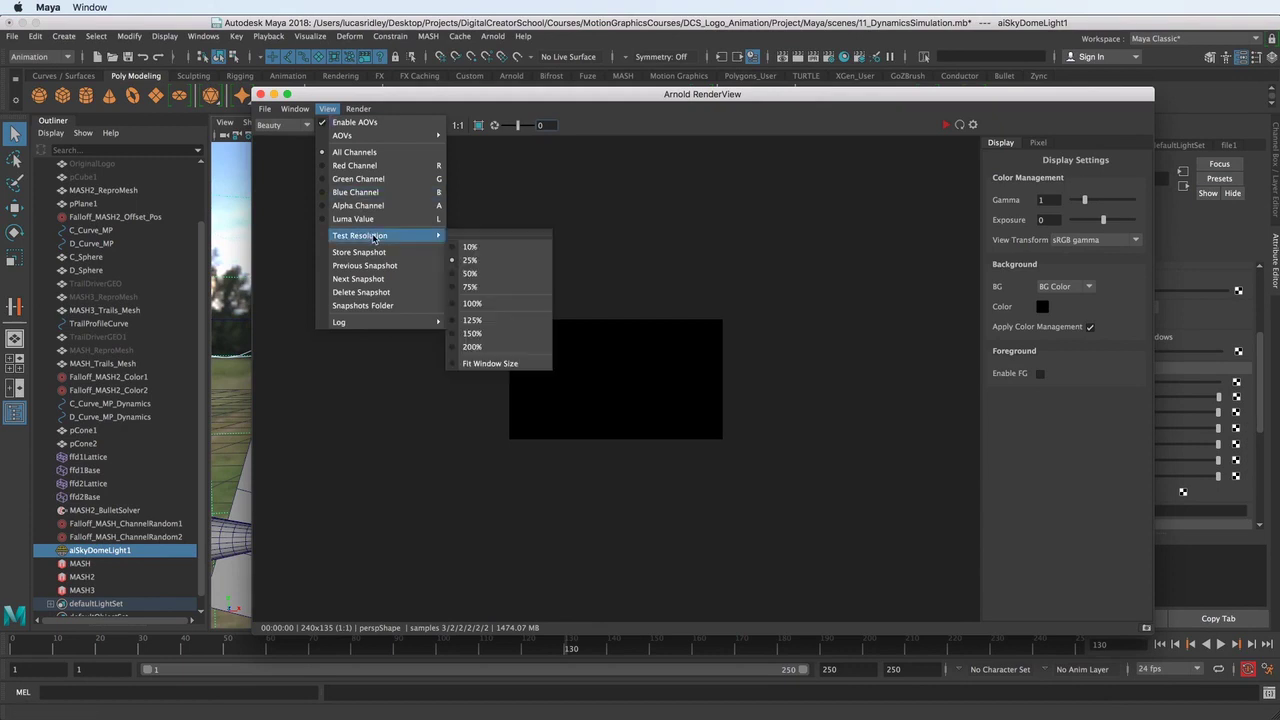
click(499, 304)
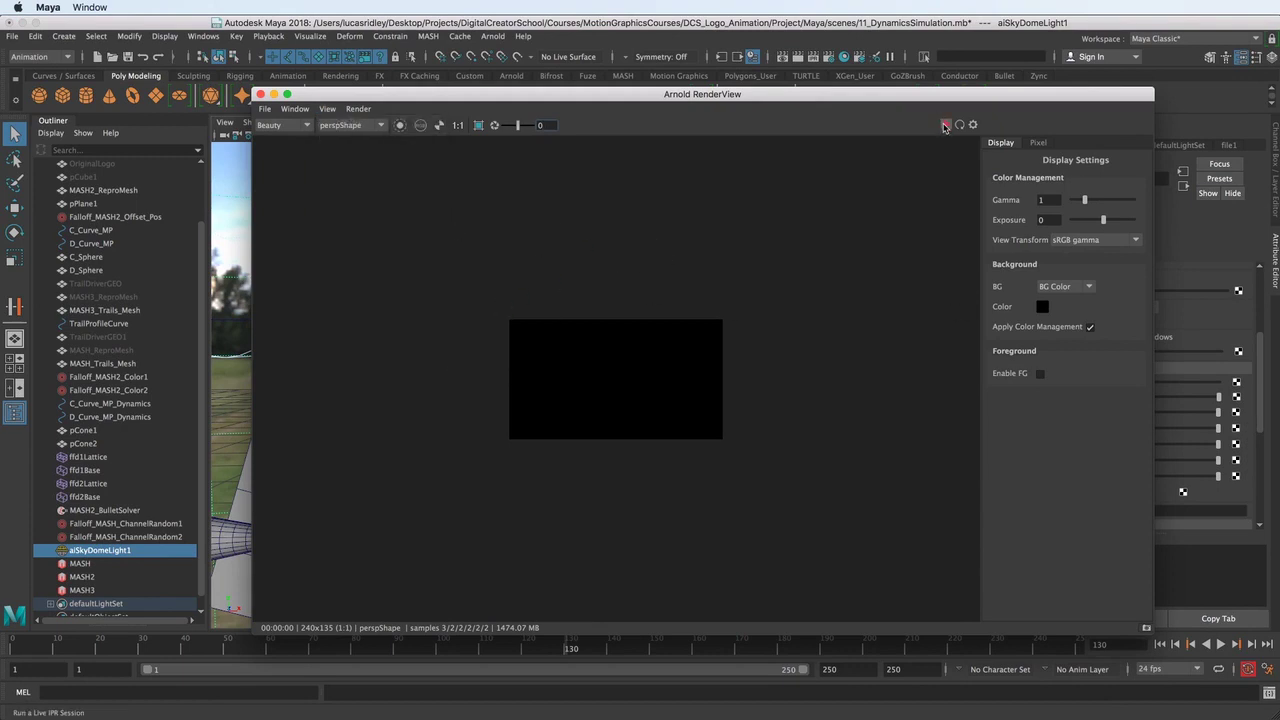
click(946, 124)
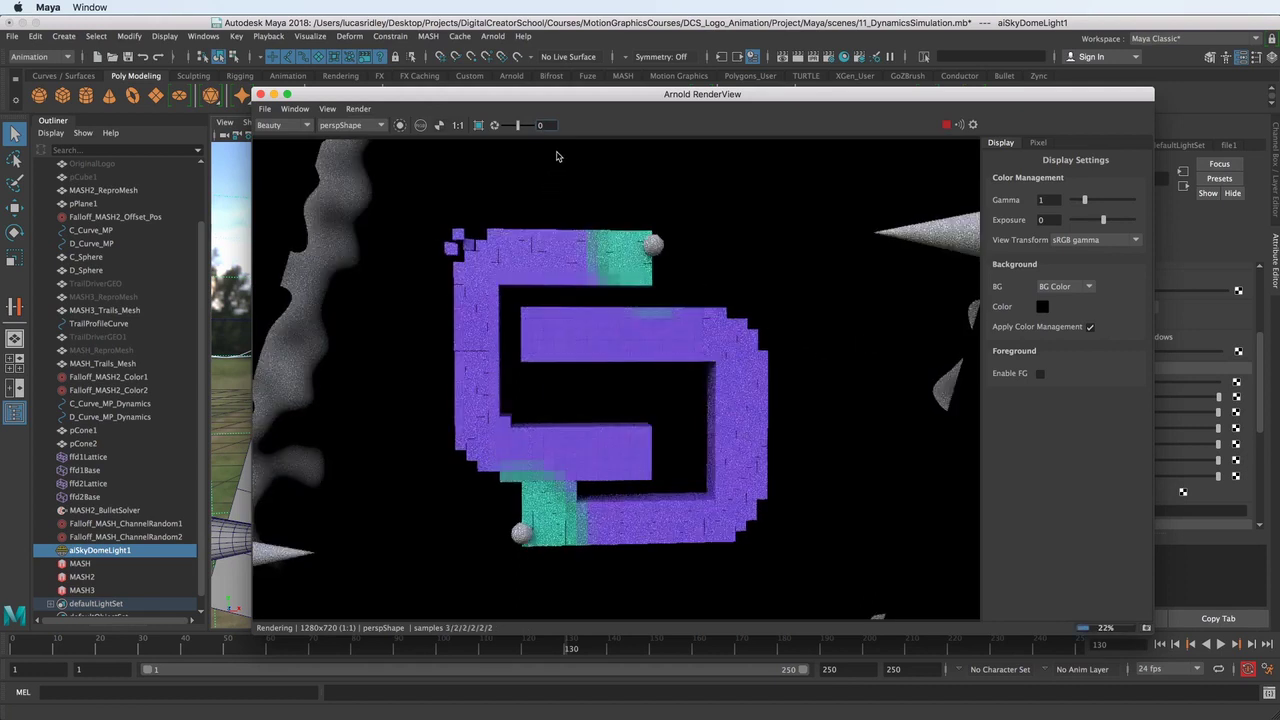
- Move the render window aside and reframe the logo in the perspective view while the live render runs
drag(603, 101, 571, 174)
drag(660, 161, 873, 150)
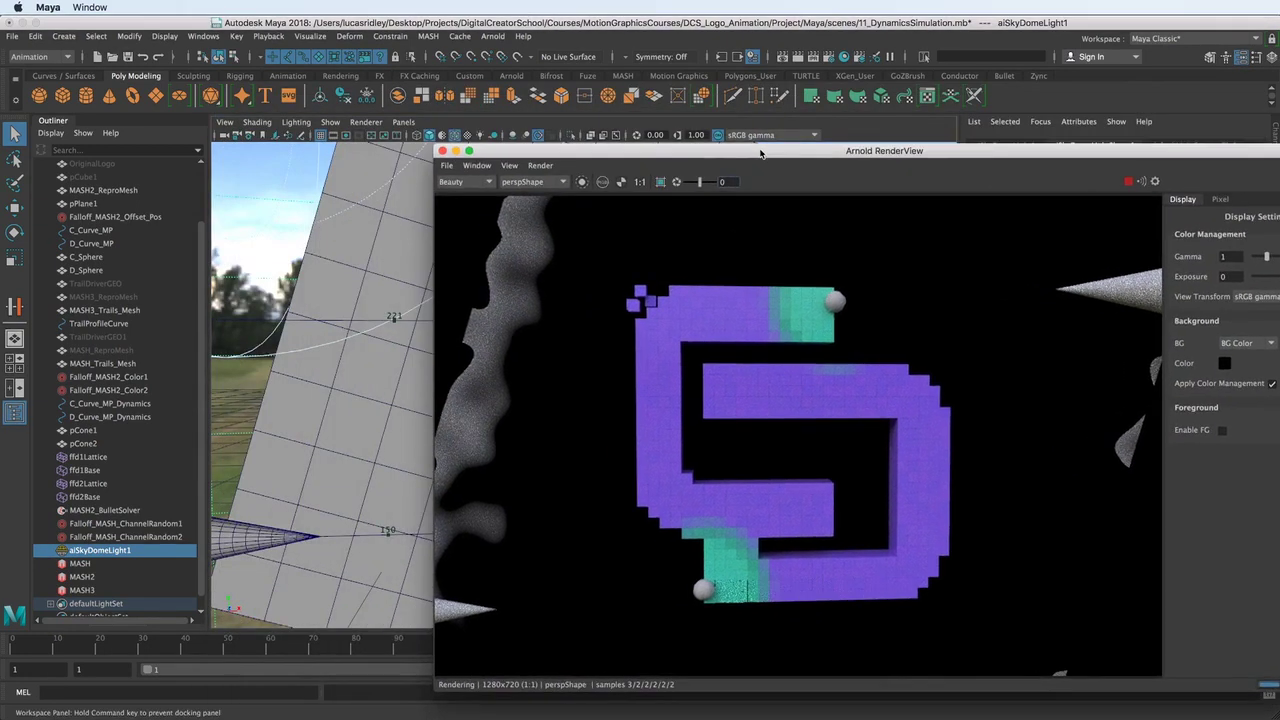
drag(608, 150, 824, 156)
alt+drag(487, 322, 462, 245)
alt+middle_drag(515, 405, 433, 361)
alt+right_drag(433, 361, 537, 550)
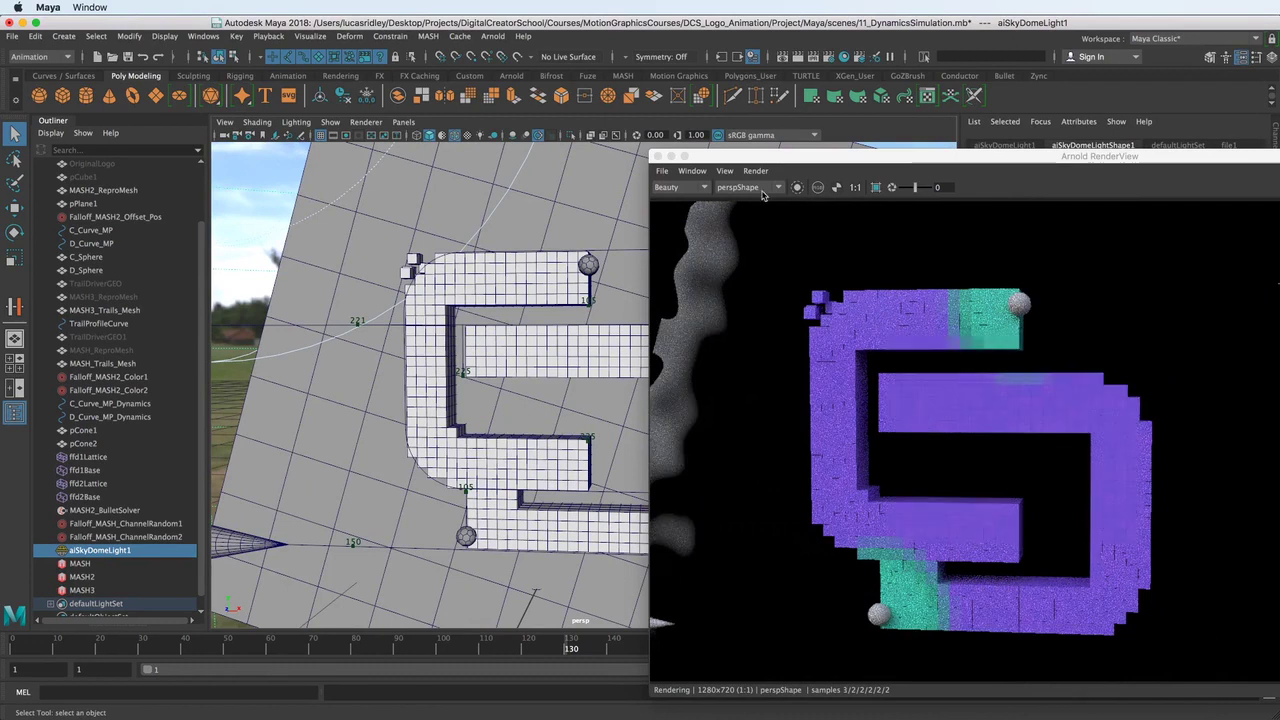
- Open the Hypershade, select the aiStandardSurface1 node, and arrange the windows so the live render stays visible
drag(843, 160, 539, 386)
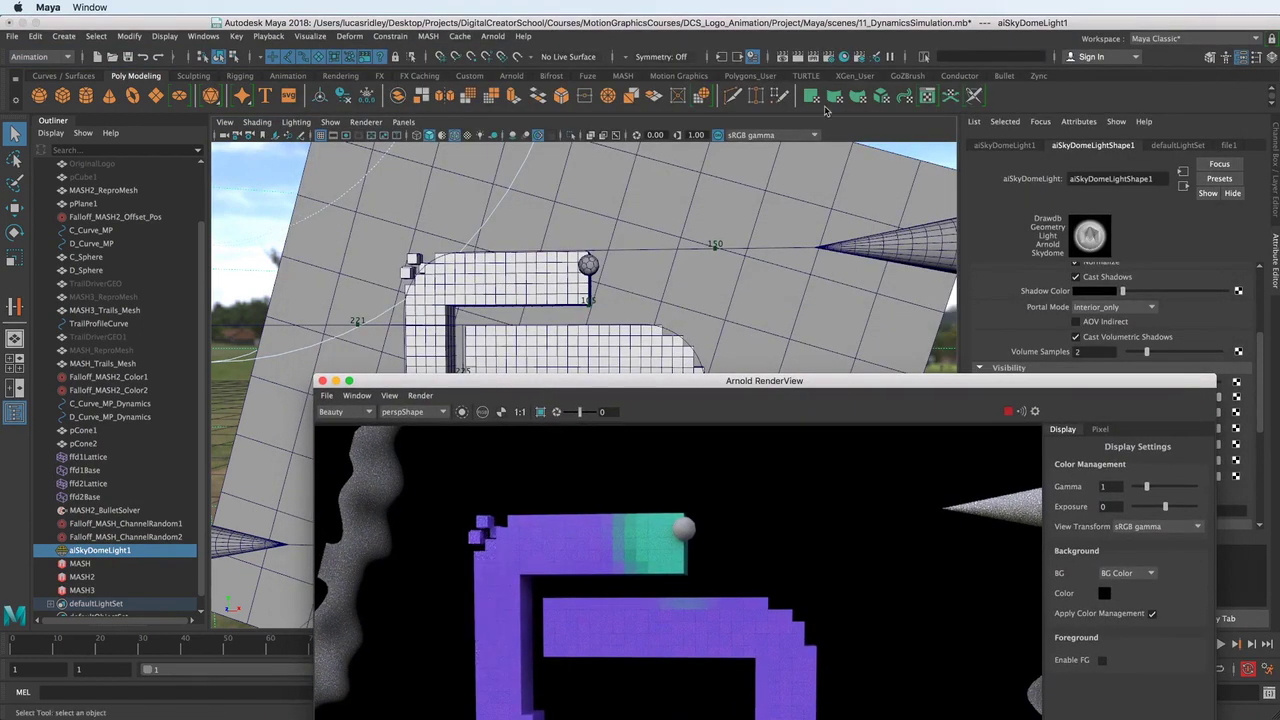
click(844, 57)
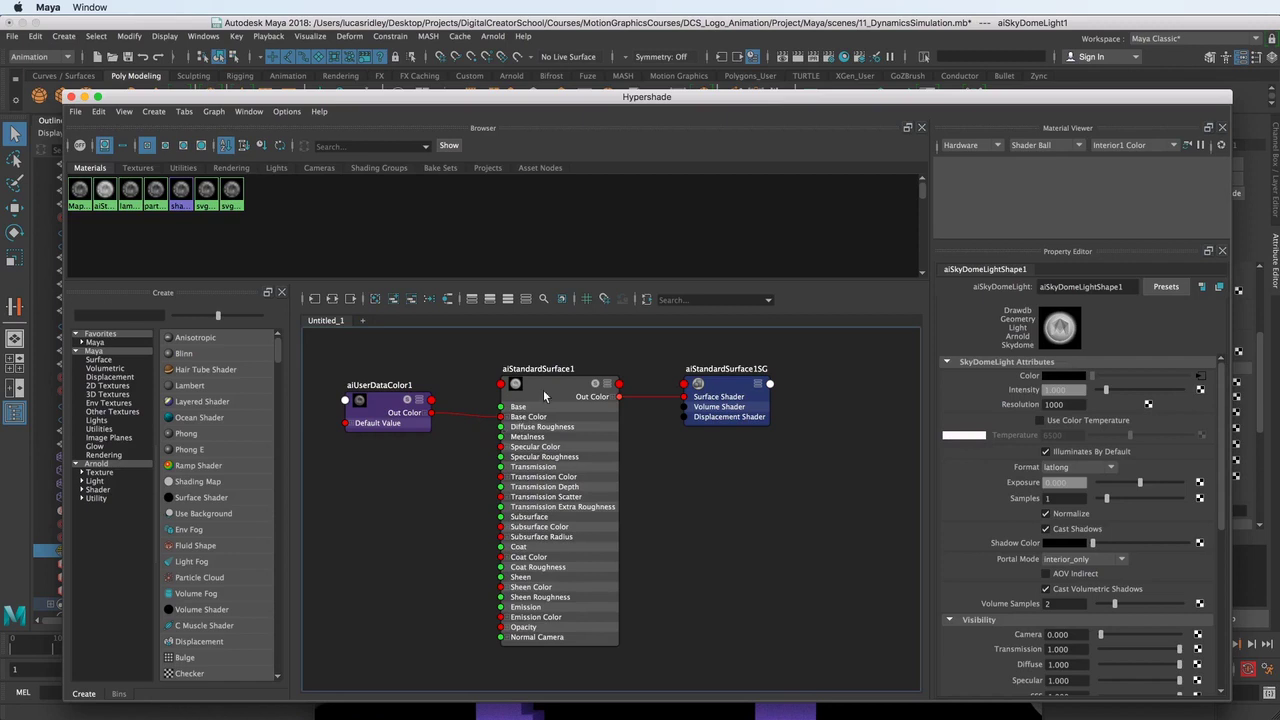
click(545, 397)
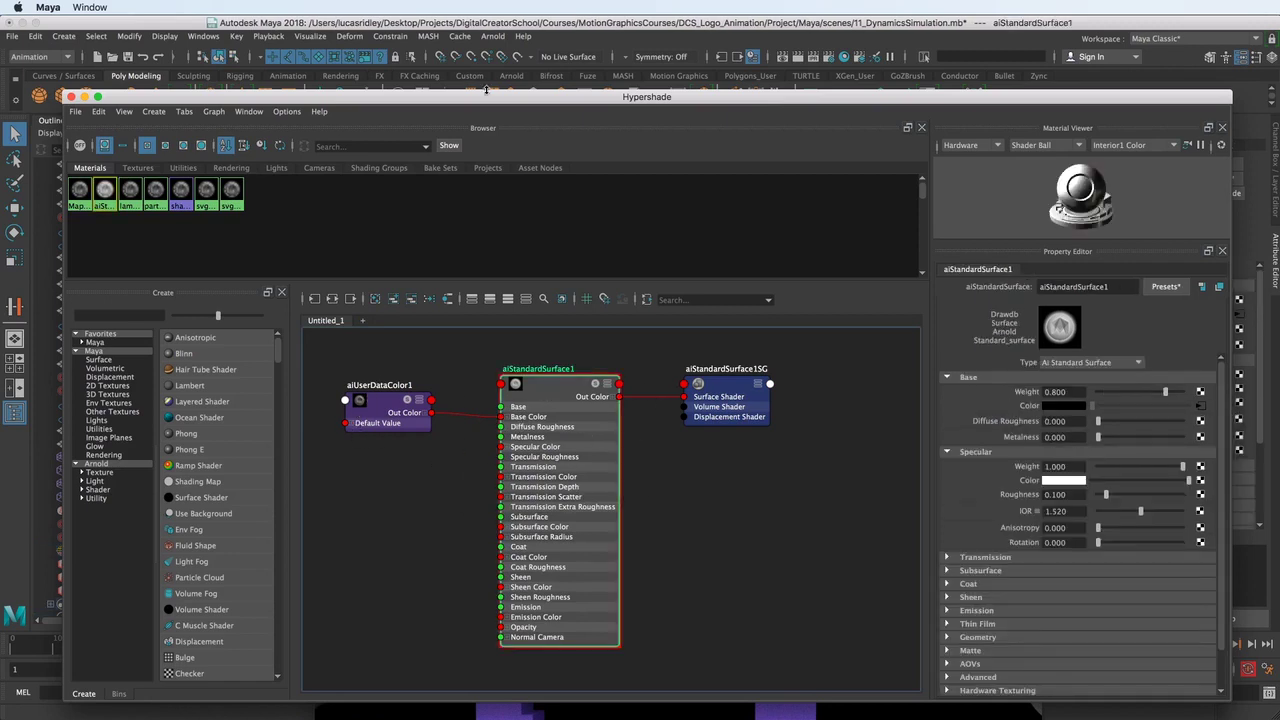
drag(484, 96, 1054, 181)
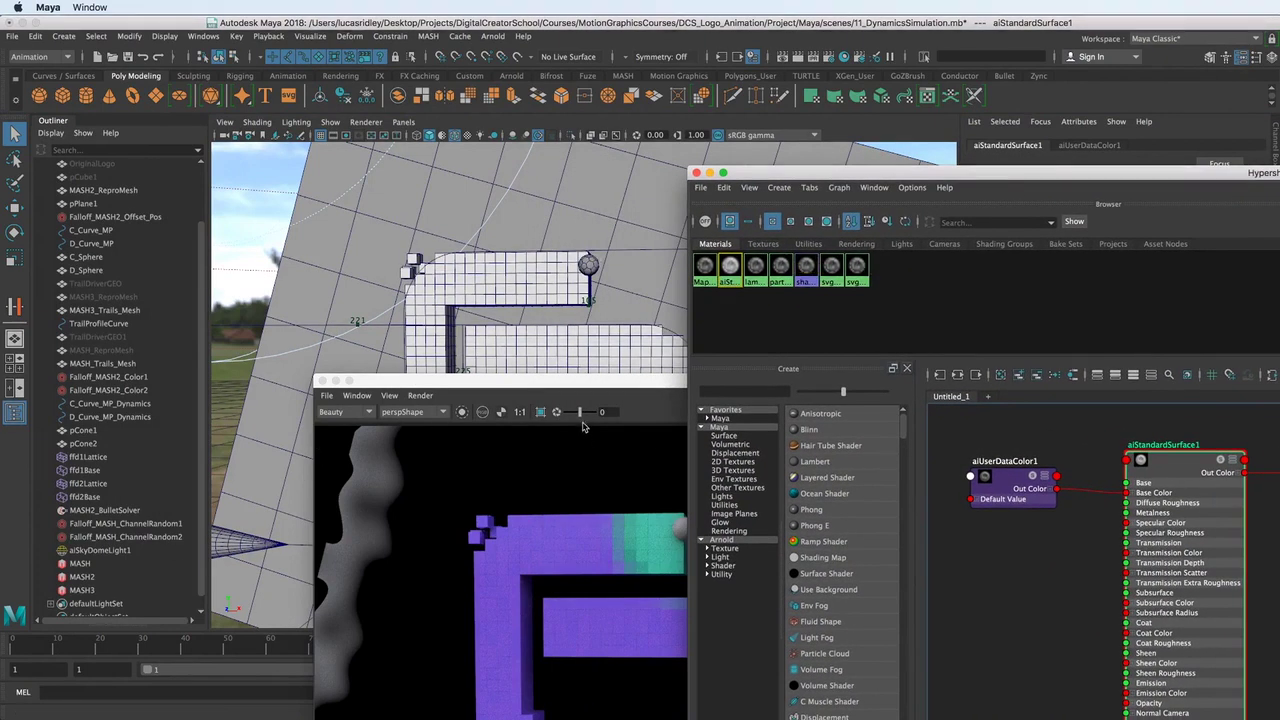